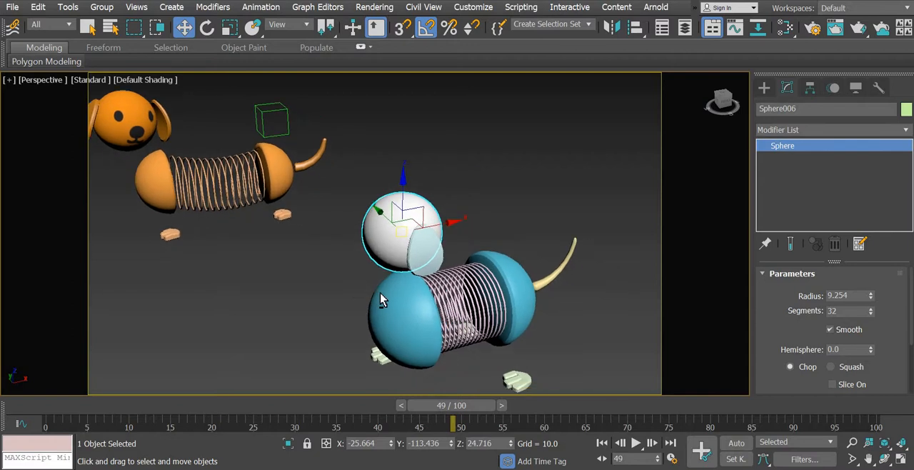
# - Open the render setup and choose the HDTV (video) output size preset for the Arnold render
pyautogui.scroll(-4, 377, 288)
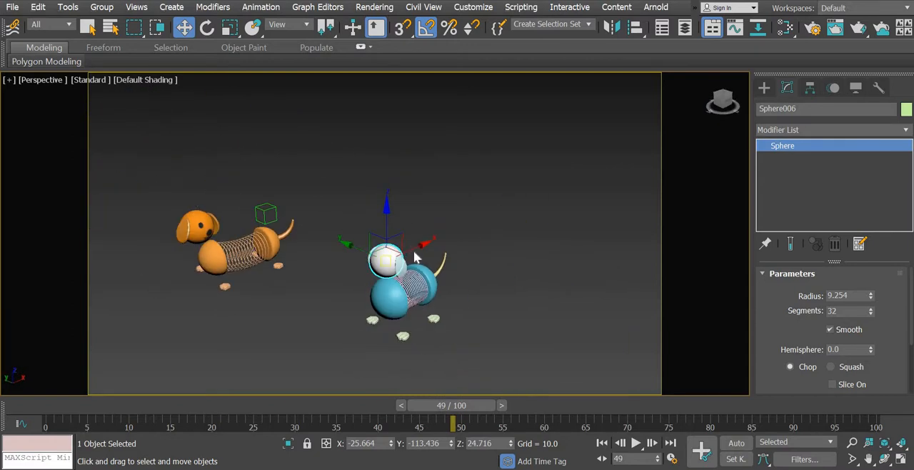
pyautogui.scroll(2, 414, 254)
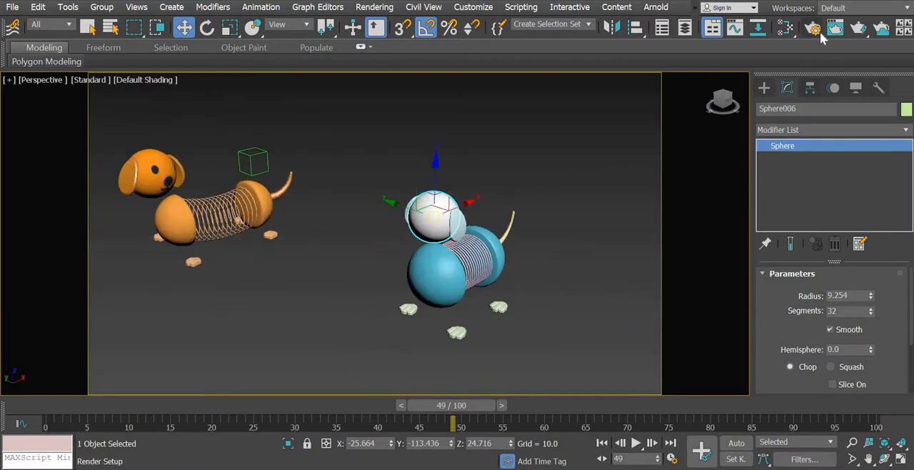
pyautogui.click(817, 32)
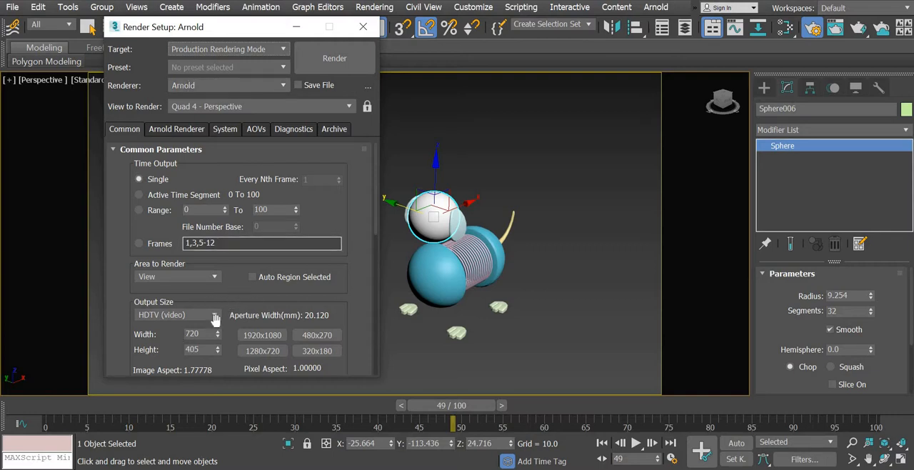
pyautogui.scroll(-3, 229, 236)
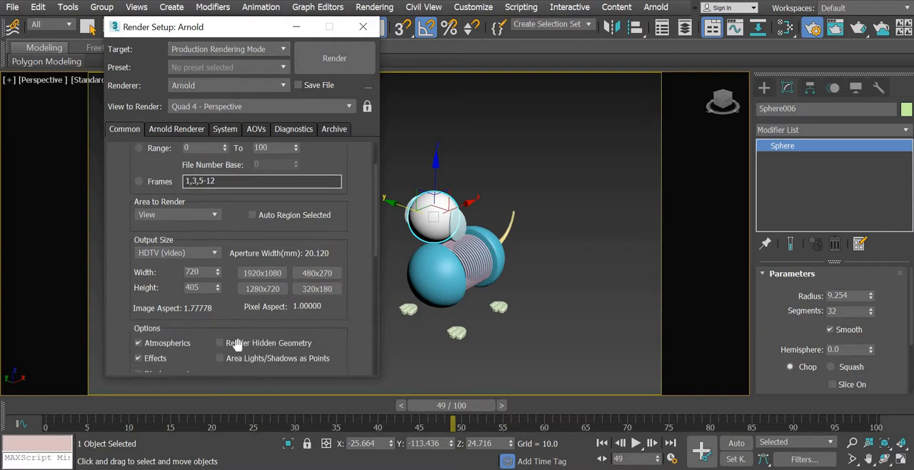
pyautogui.click(192, 268)
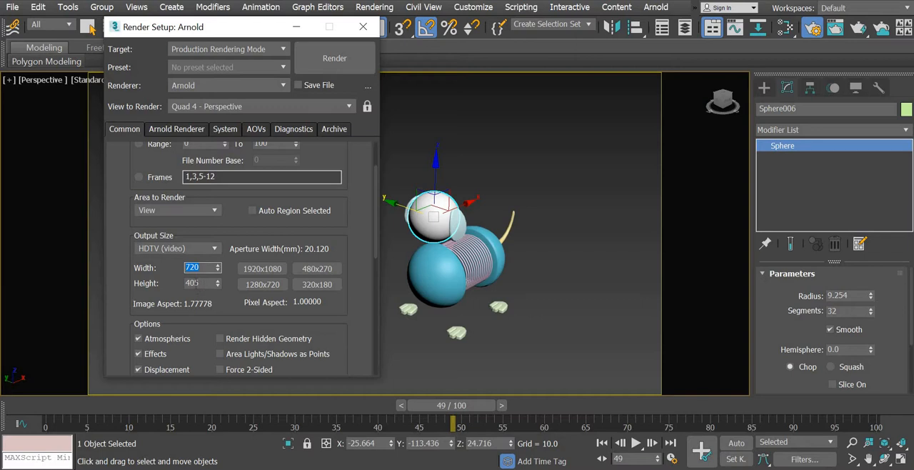
pyautogui.click(196, 283)
pyautogui.click(173, 250)
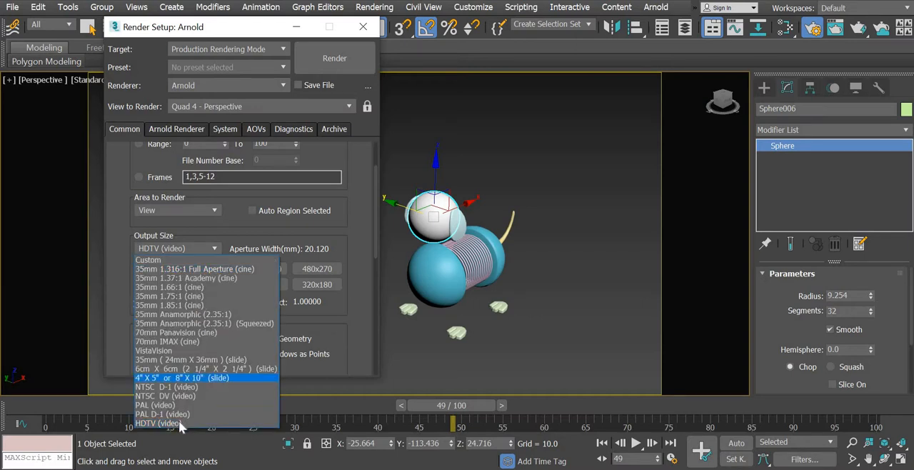
pyautogui.click(178, 422)
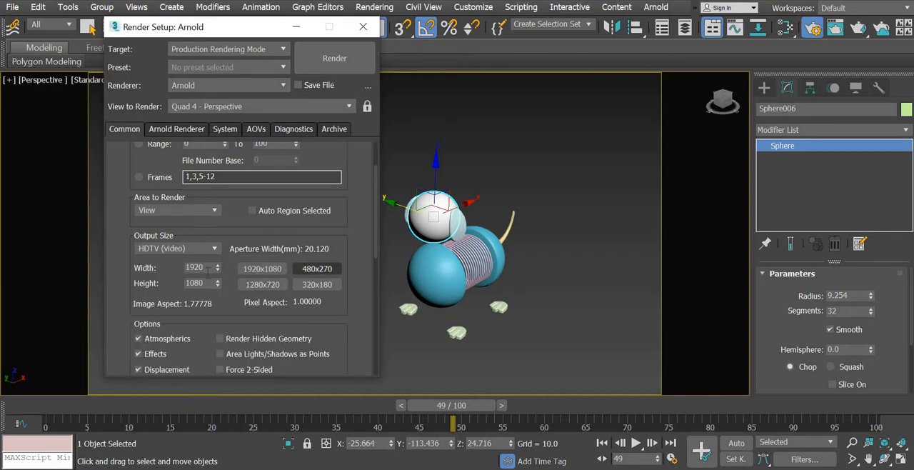
# - Set the render output size to 720 by 405 and close the render setup
pyautogui.click(263, 284)
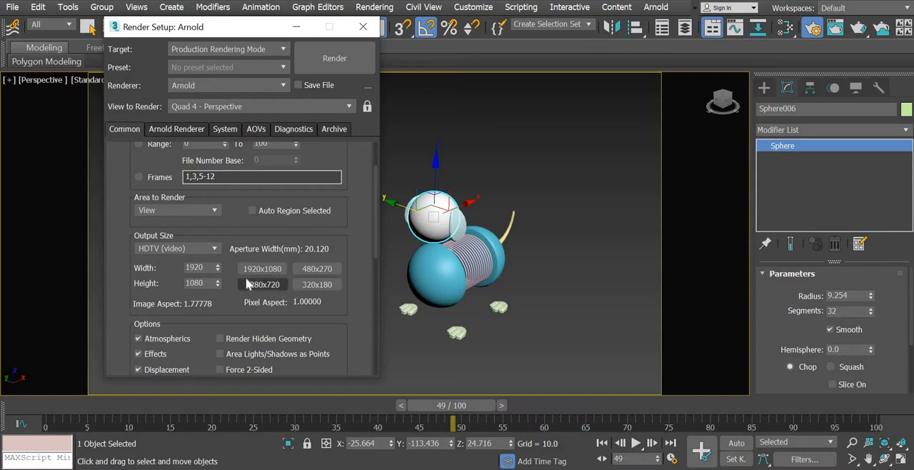
pyautogui.moveTo(205, 267); pyautogui.dragTo(171, 251)
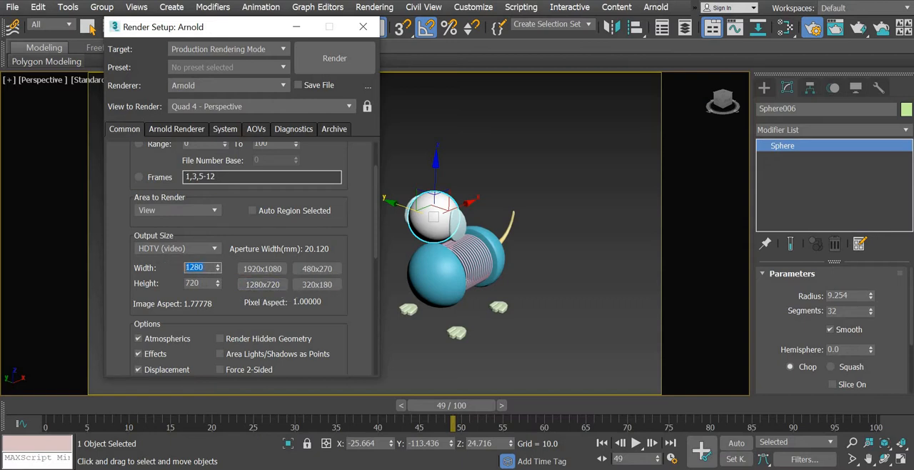
pyautogui.write('7')
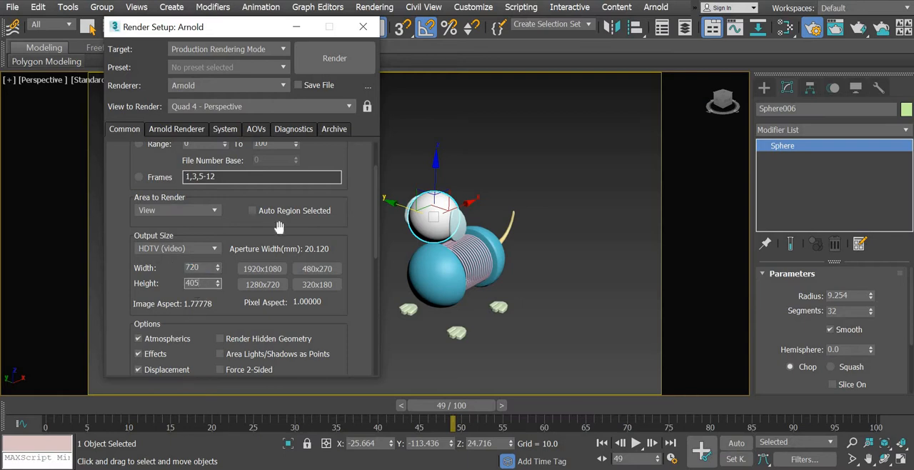
pyautogui.scroll(3, 365, 304)
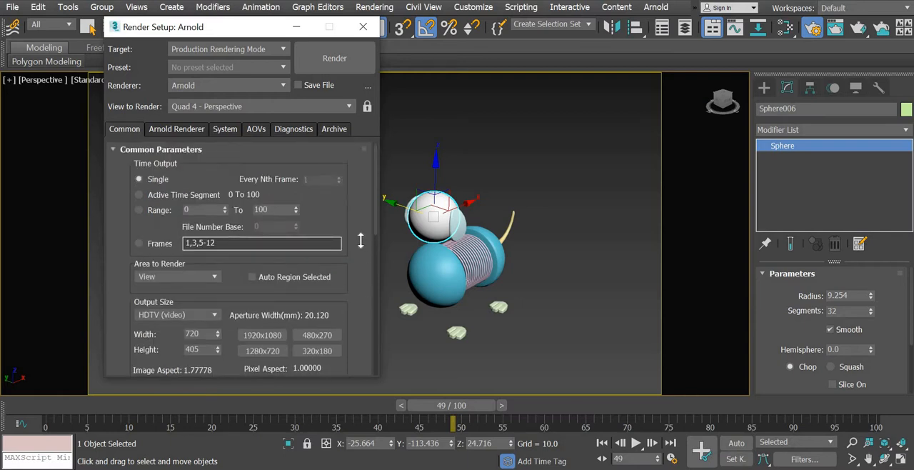
pyautogui.scroll(-3, 360, 241)
pyautogui.scroll(3, 370, 303)
pyautogui.click(364, 27)
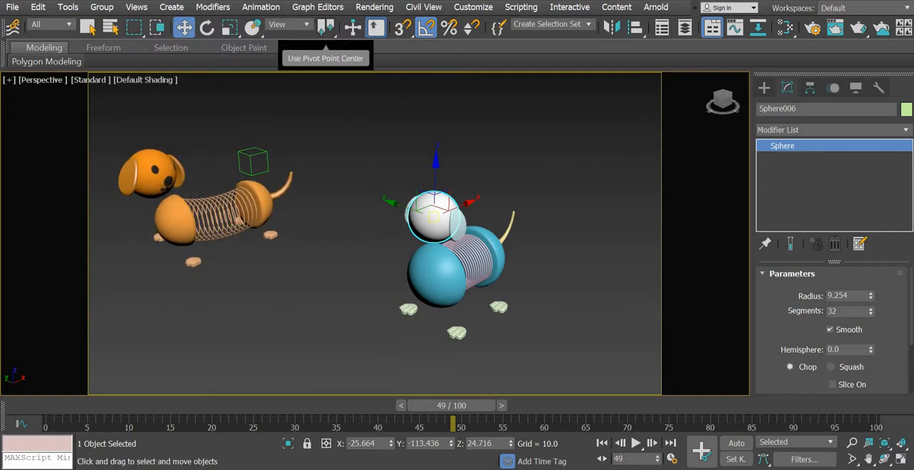
# - In the Slate Material Editor, create an Arnold Standard Surface material and name it "dog face"
pyautogui.click(374, 7)
pyautogui.moveTo(509, 245)
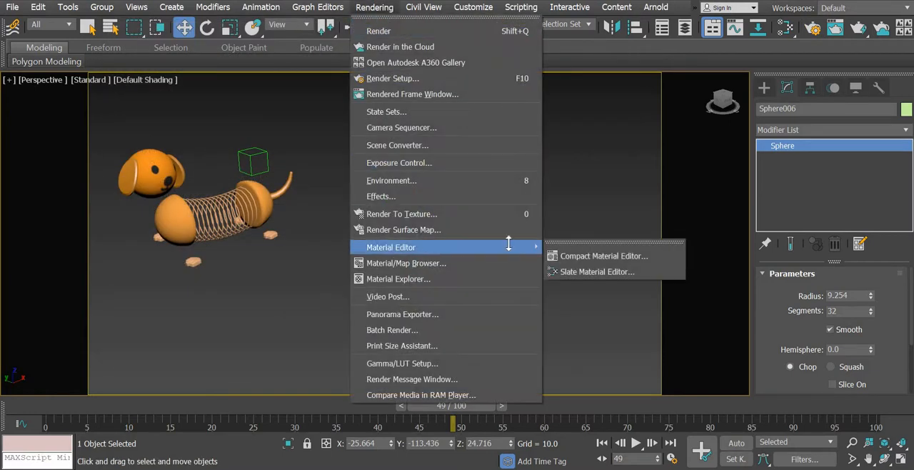
pyautogui.click(595, 272)
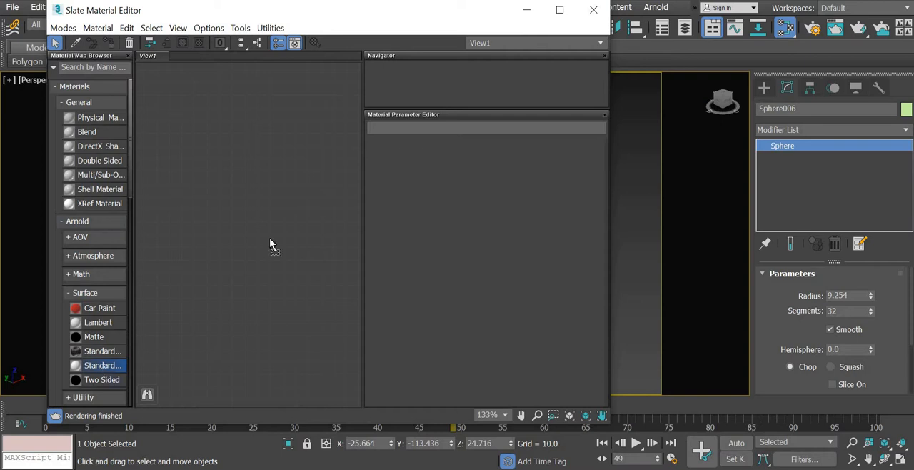
pyautogui.moveTo(326, 120); pyautogui.dragTo(328, 120)
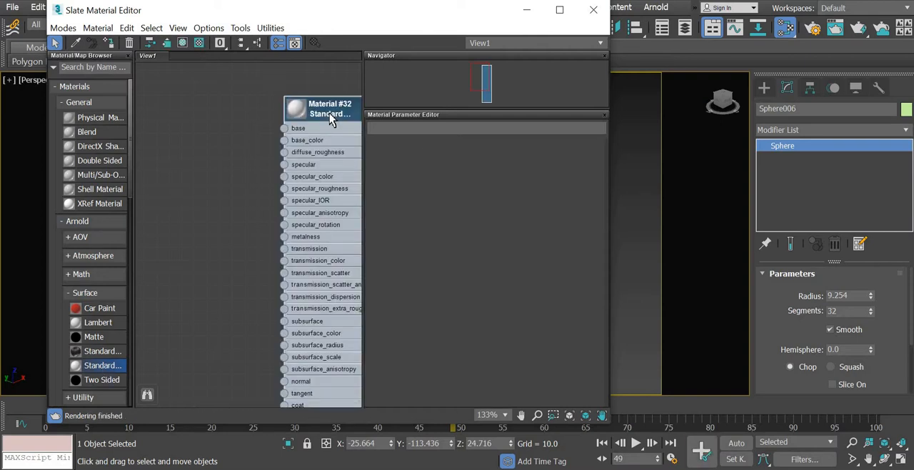
pyautogui.scroll(2, 327, 116)
pyautogui.doubleClick(336, 121)
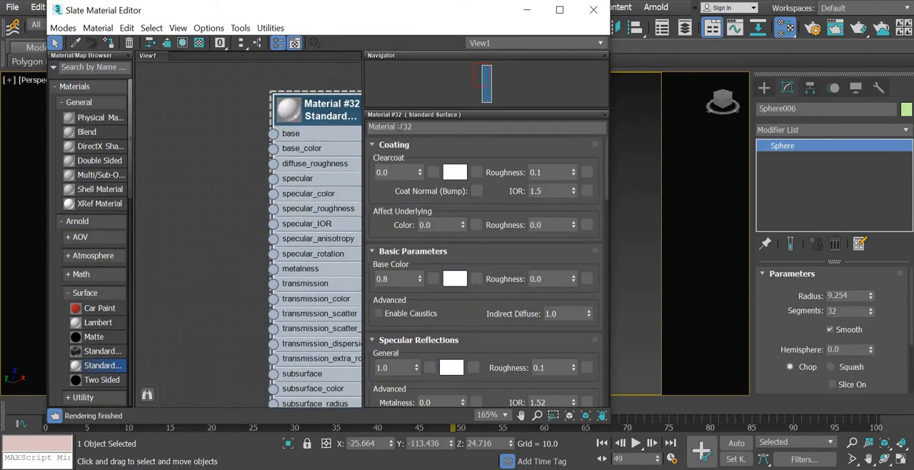
pyautogui.write('dog')
pyautogui.press('Return')
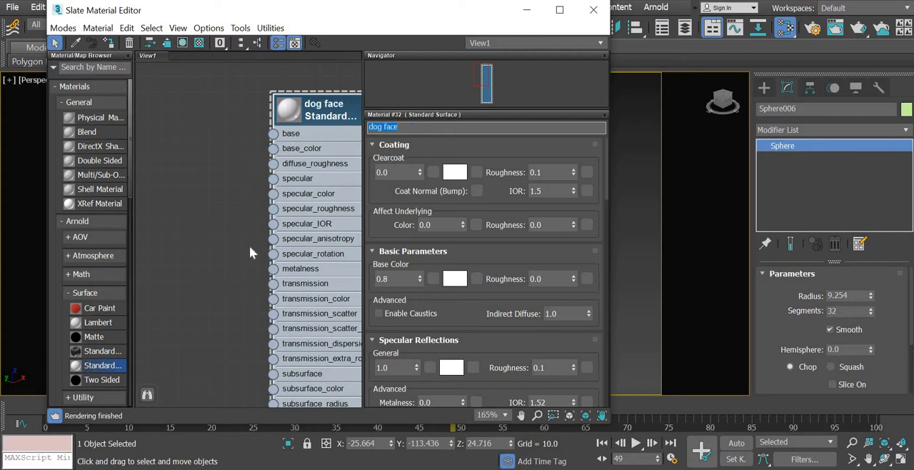
# - Switch to the browser and save the orange dog face emoji as images.png in the dog folder, replacing the existing file
pyautogui.click(546, 414)
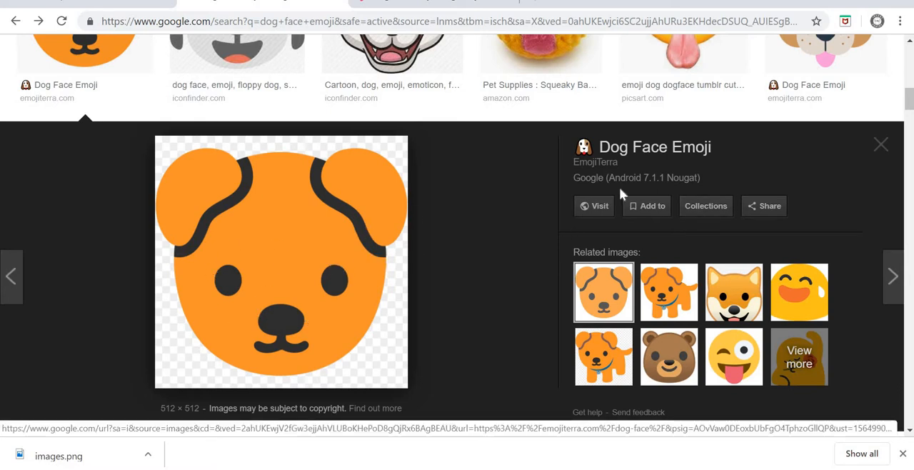
pyautogui.rightClick(263, 243)
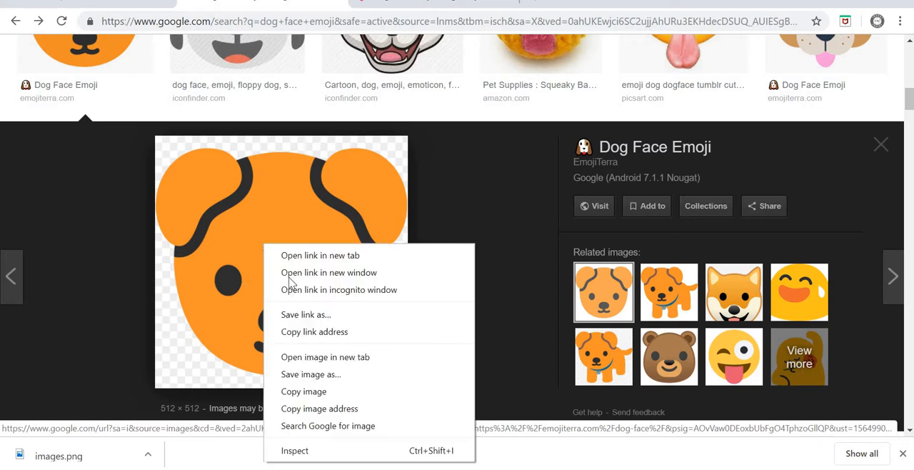
pyautogui.click(317, 378)
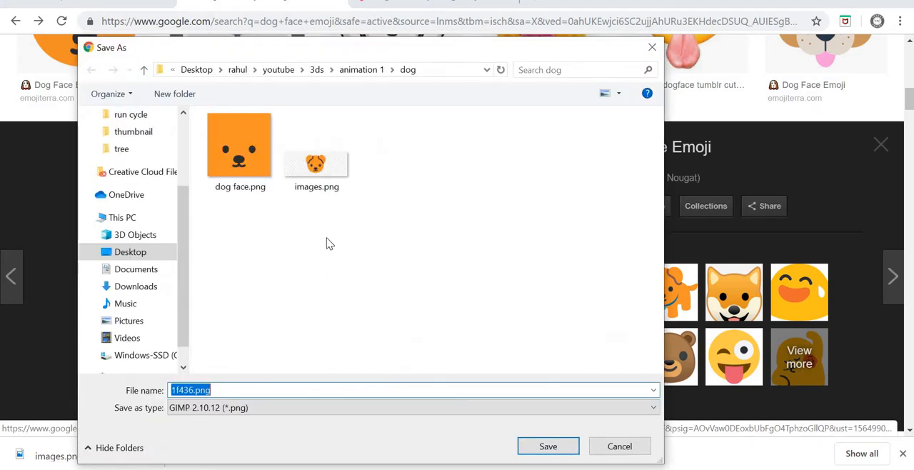
pyautogui.click(333, 165)
pyautogui.click(546, 448)
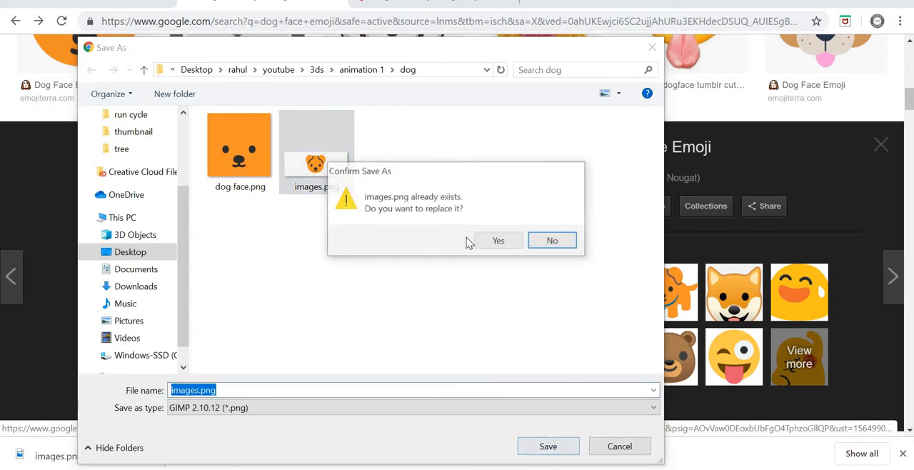
pyautogui.click(493, 241)
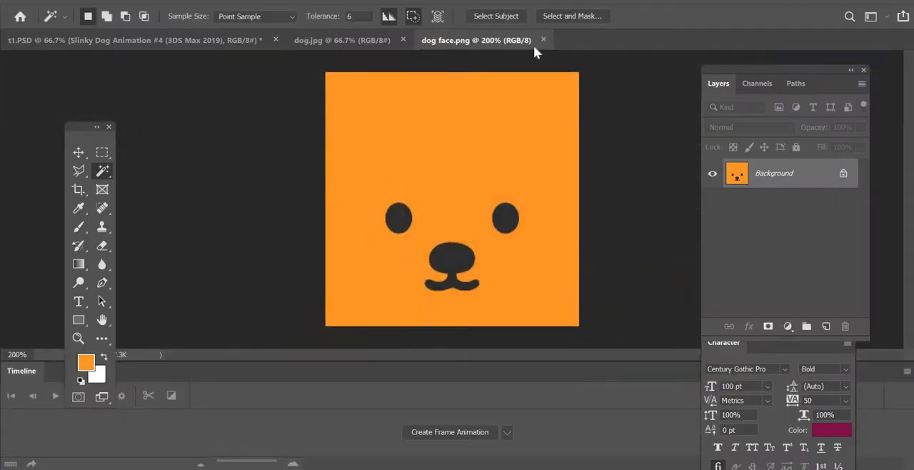
# - Switch to Photoshop and close dog face.png, dog.jpg and t1.PSD without saving changes
pyautogui.click(543, 40)
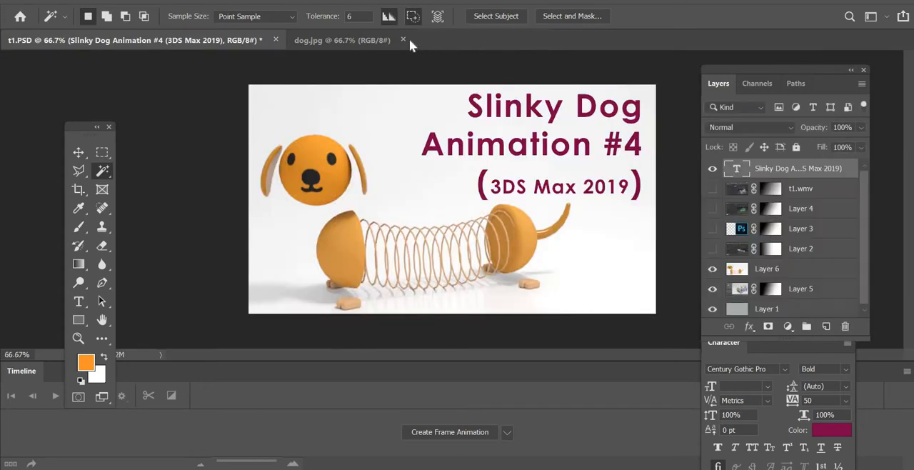
pyautogui.click(276, 39)
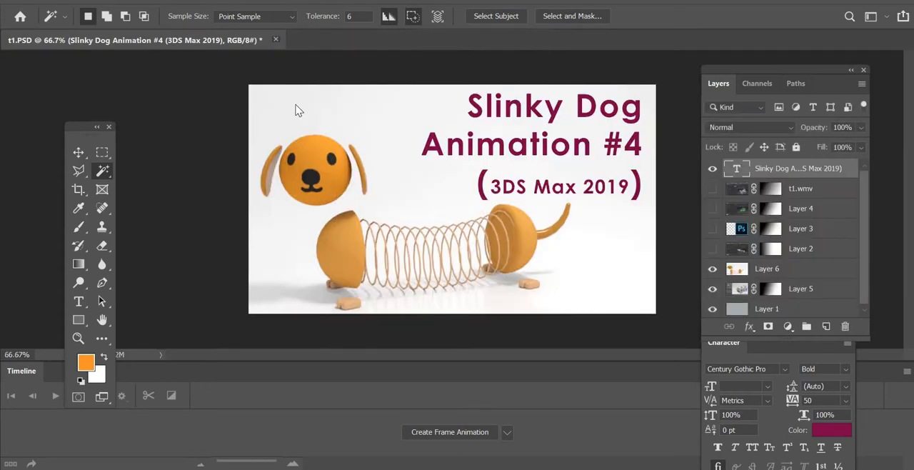
pyautogui.press('n')
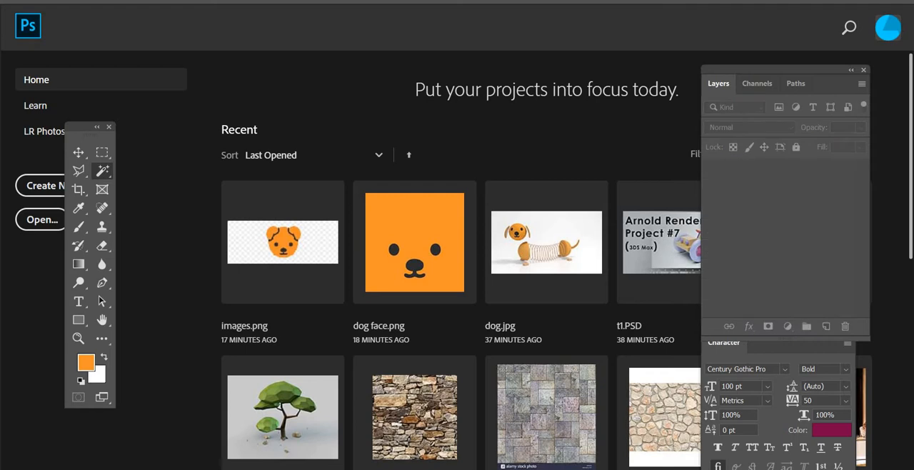
# - Open images.png from the dog folder
pyautogui.click(37, 2)
pyautogui.click(53, 23)
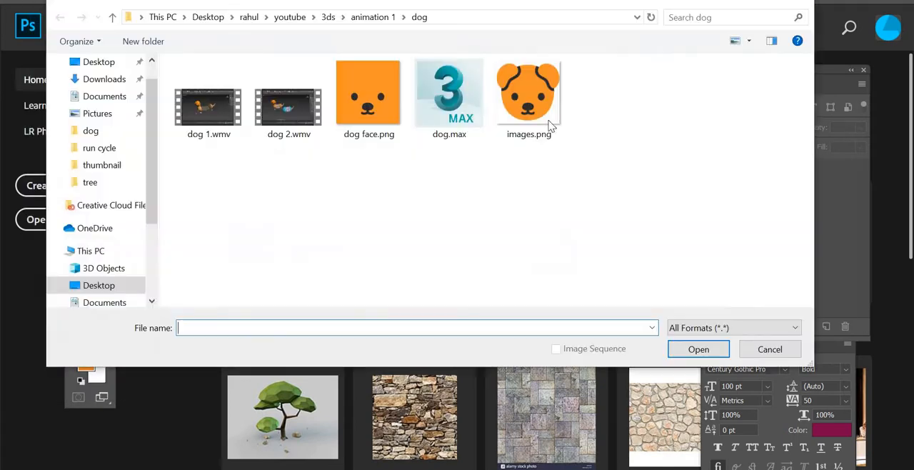
pyautogui.click(528, 100)
pyautogui.press('Return')
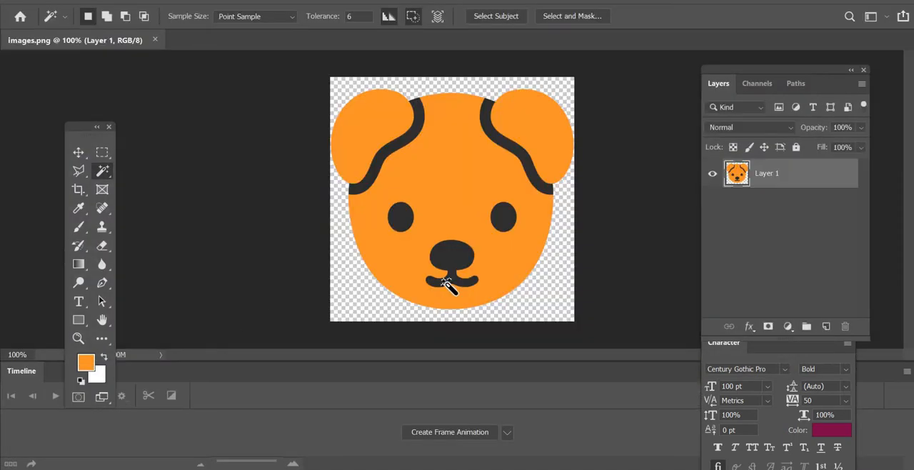
# - Select the dog's eyes, nose and mouth with the Magic Wand and invert the selection
pyautogui.click(406, 224)
pyautogui.keyDown('shift'); pyautogui.click(506, 221); pyautogui.keyUp('shift')
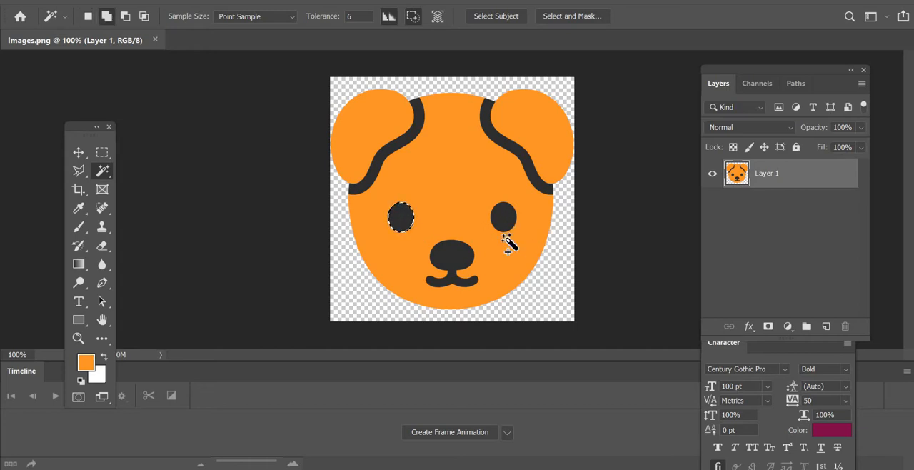
pyautogui.keyDown('shift'); pyautogui.click(446, 261); pyautogui.keyUp('shift')
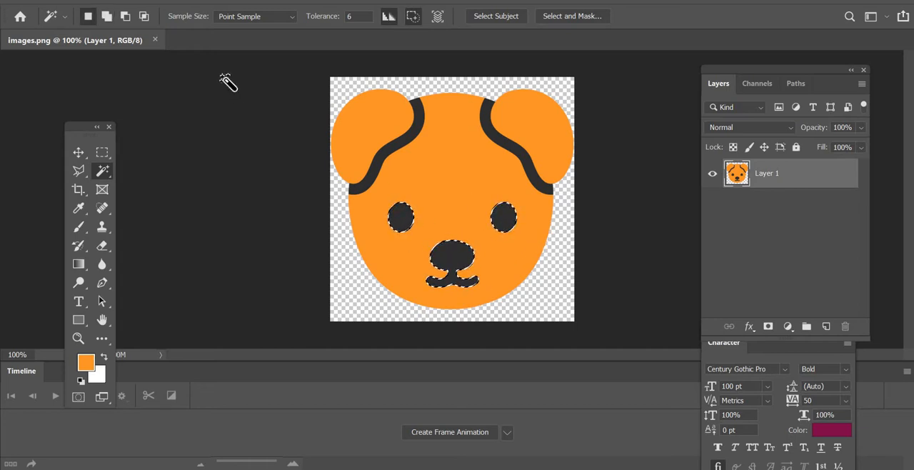
pyautogui.click(183, 1)
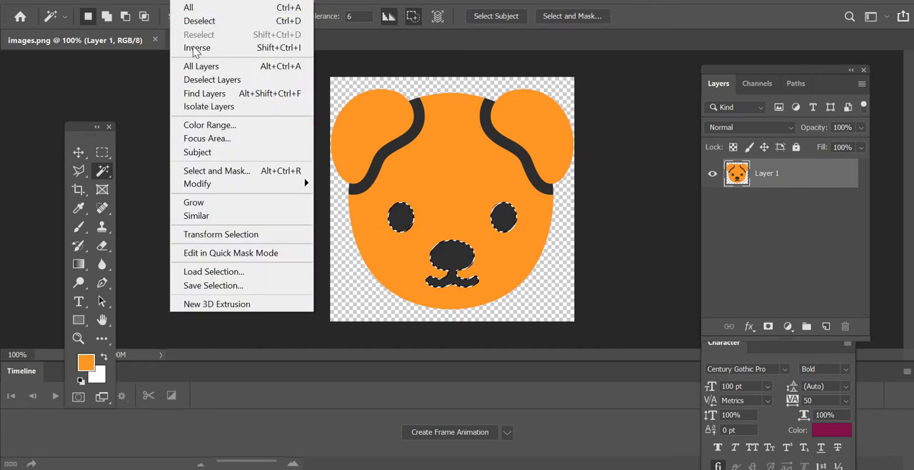
pyautogui.click(194, 48)
# - Fill the area around the eyes, nose and mouth with the orange foreground color in Normal mode at 100% opacity
pyautogui.click(90, 1)
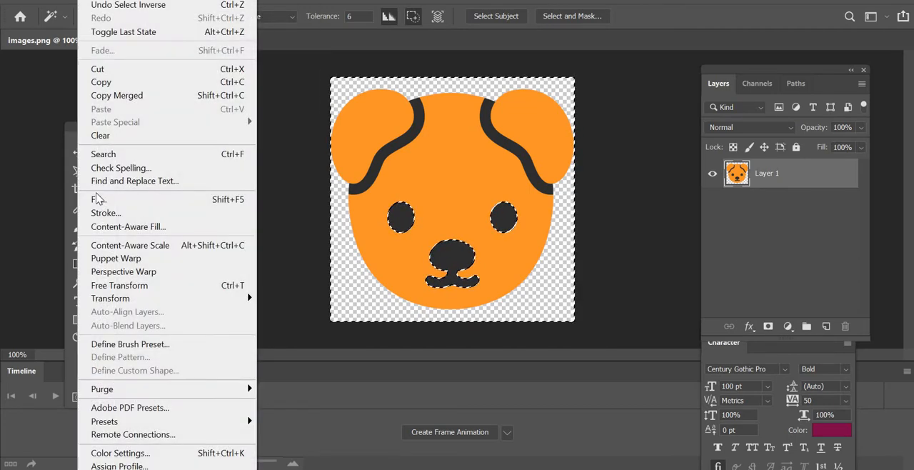
pyautogui.click(98, 199)
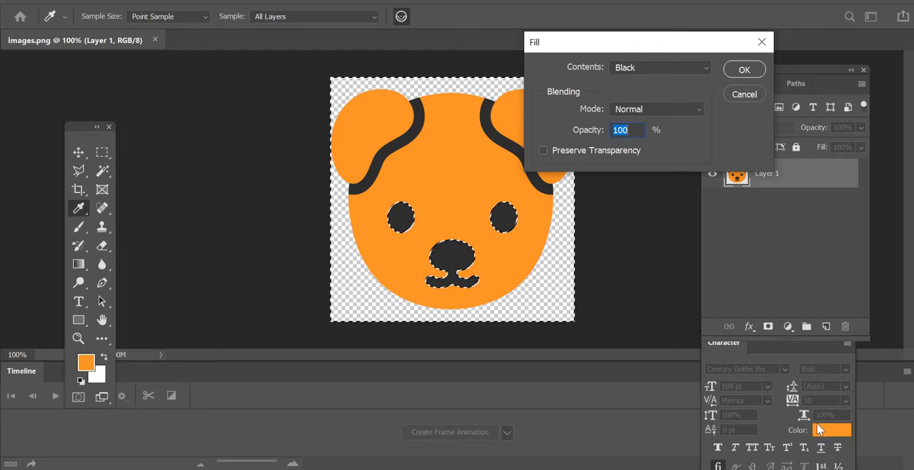
pyautogui.click(638, 65)
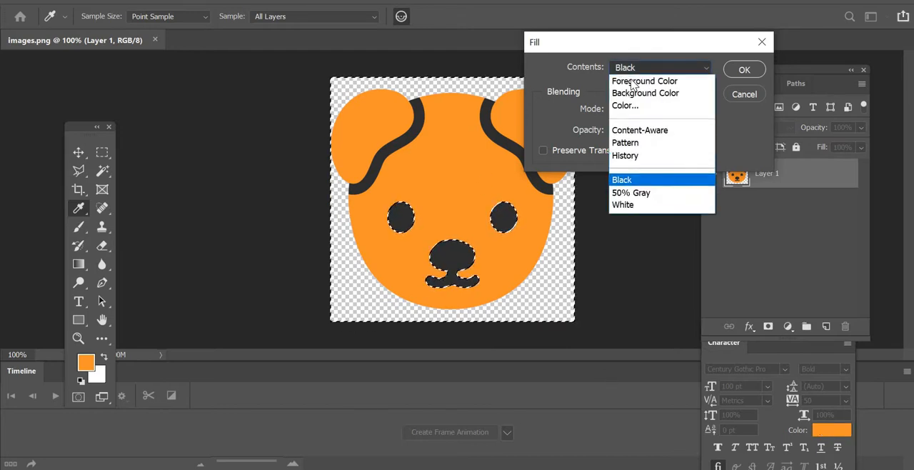
pyautogui.click(662, 80)
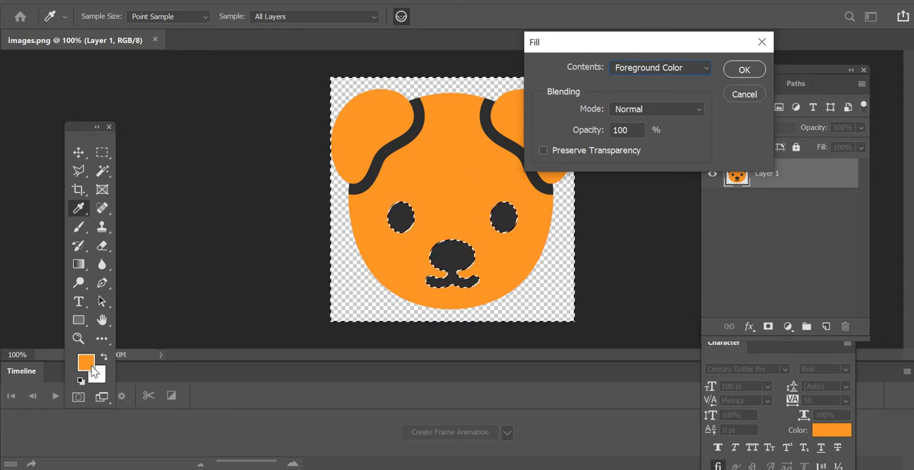
pyautogui.click(743, 69)
pyautogui.press('w')
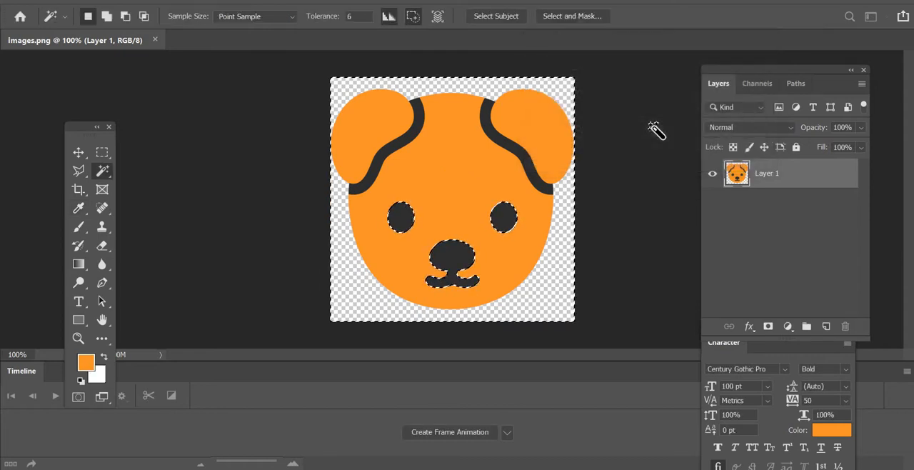
# - Clear the selection on the orange face image and switch back to the Slate Material Editor in 3ds Max
pyautogui.click(184, 0)
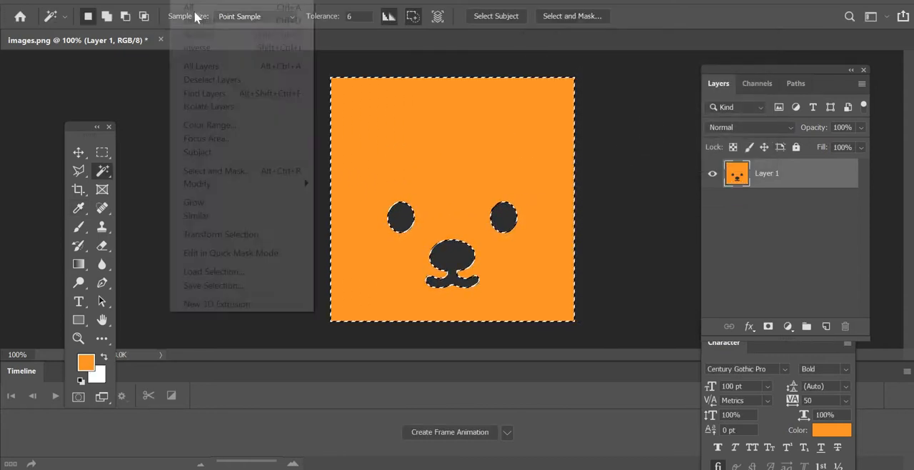
pyautogui.click(196, 21)
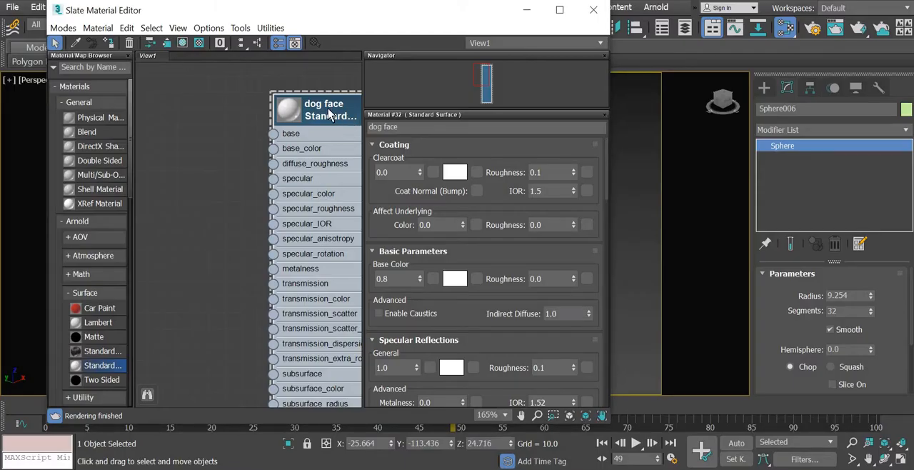
pyautogui.moveTo(328, 115); pyautogui.dragTo(297, 114)
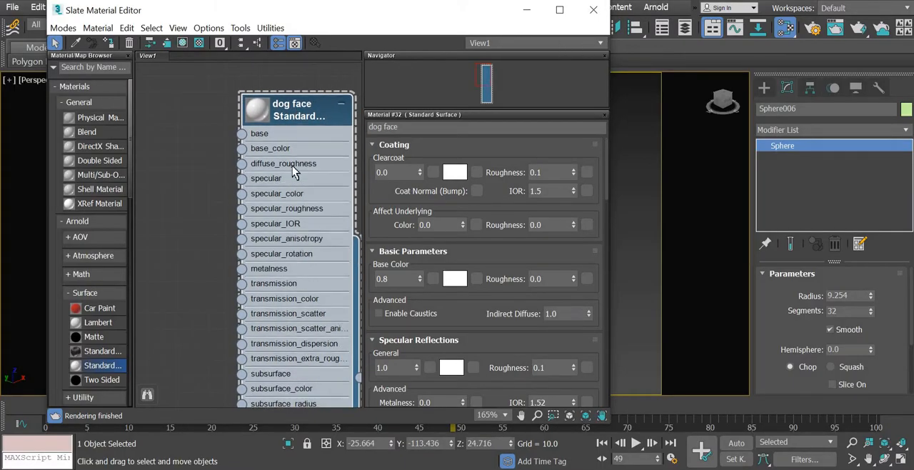
# - Add a Bitmap map node beside the dog face material and load dog face.png from the dog folder
pyautogui.rightClick(172, 159)
pyautogui.moveTo(272, 177)
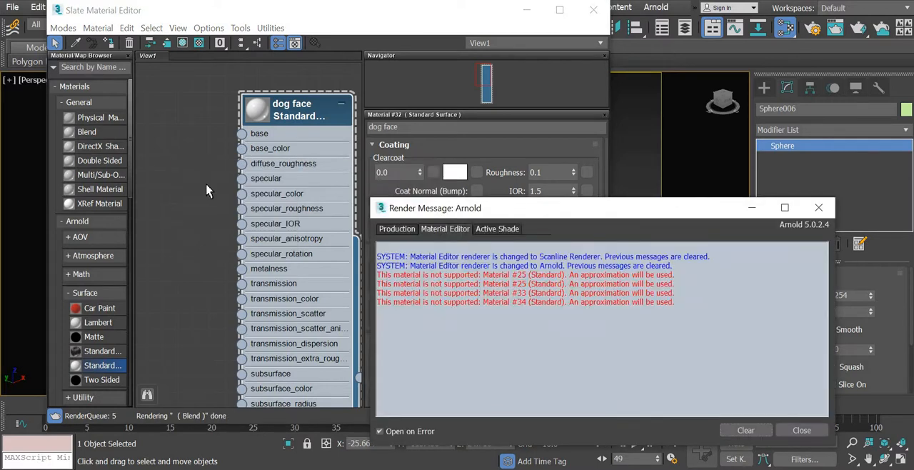
pyautogui.click(200, 181)
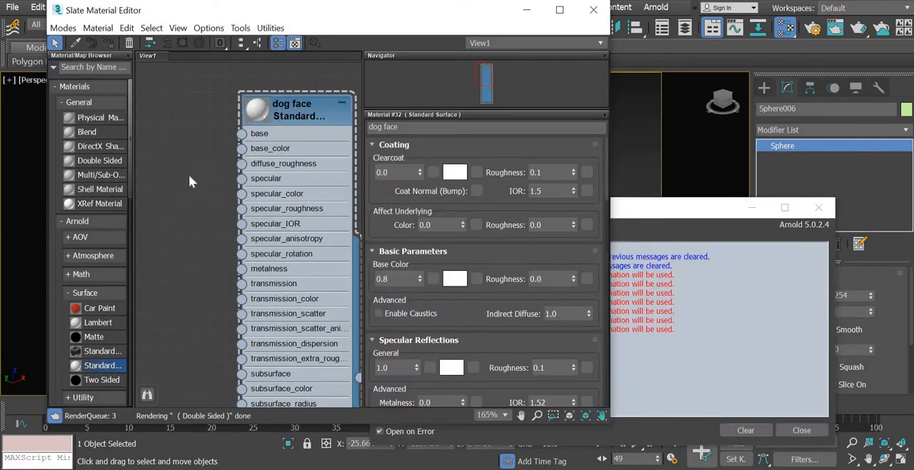
pyautogui.rightClick(189, 181)
pyautogui.moveTo(236, 200)
pyautogui.moveTo(347, 199)
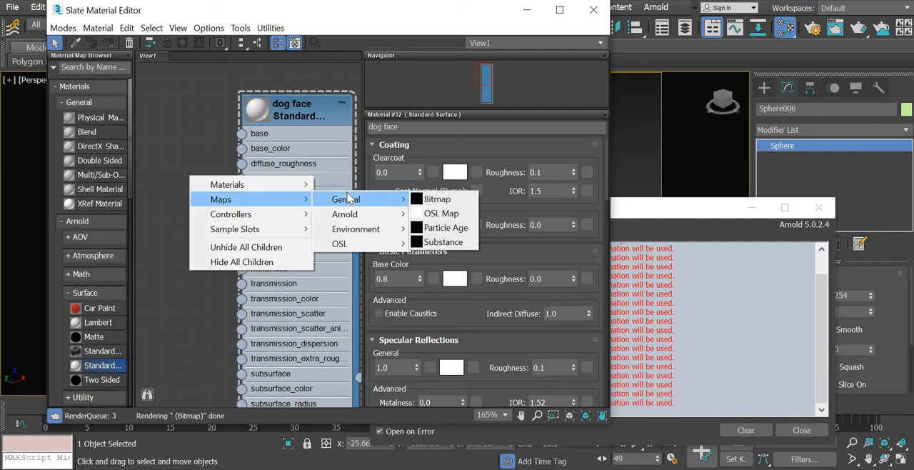
pyautogui.click(450, 200)
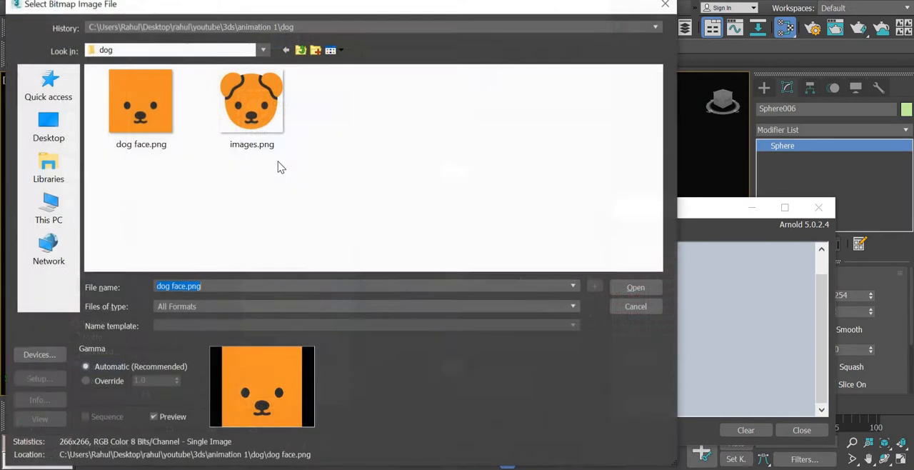
pyautogui.click(147, 123)
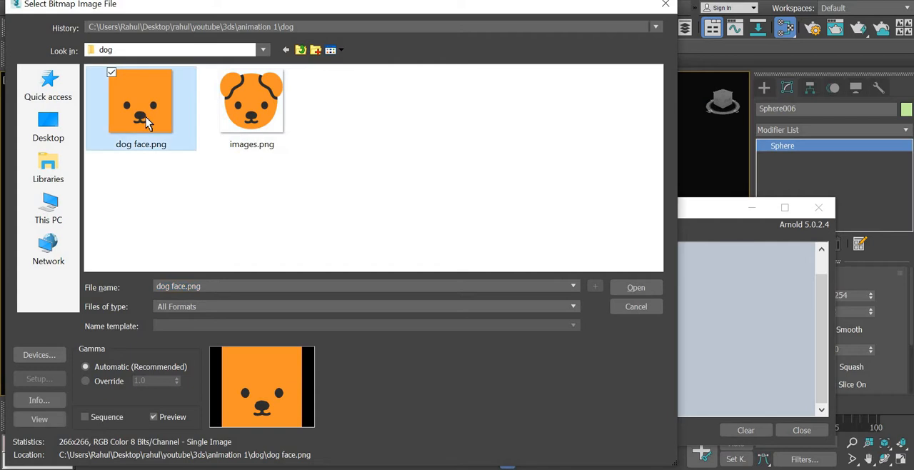
pyautogui.doubleClick(146, 123)
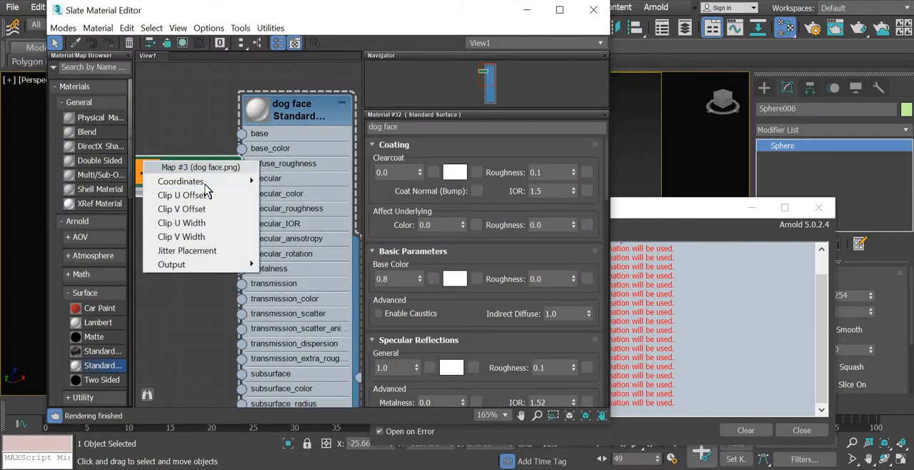
# - Connect the dog face.png bitmap to the dog face material's base_color and close the Arnold render message window
pyautogui.click(165, 148)
pyautogui.moveTo(242, 187); pyautogui.dragTo(242, 148)
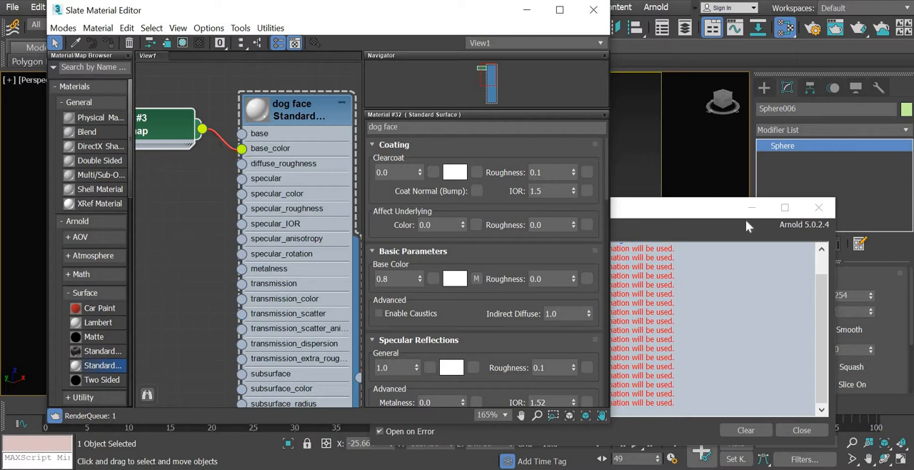
pyautogui.click(696, 210)
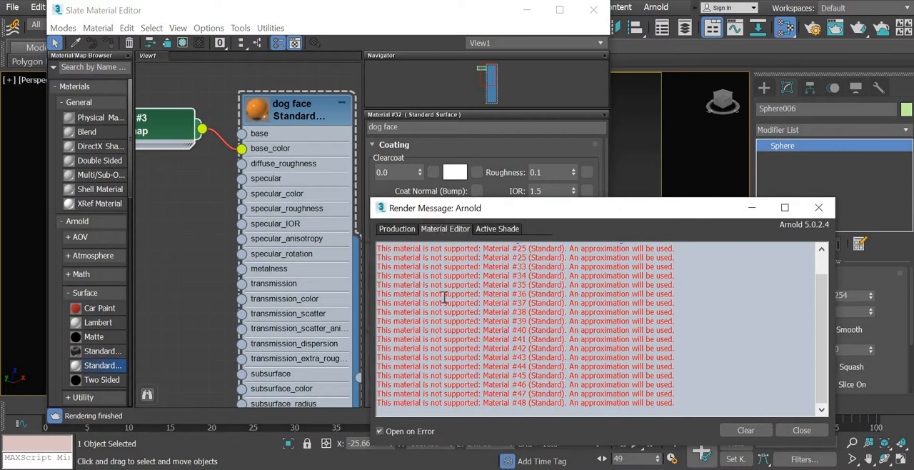
pyautogui.click(819, 208)
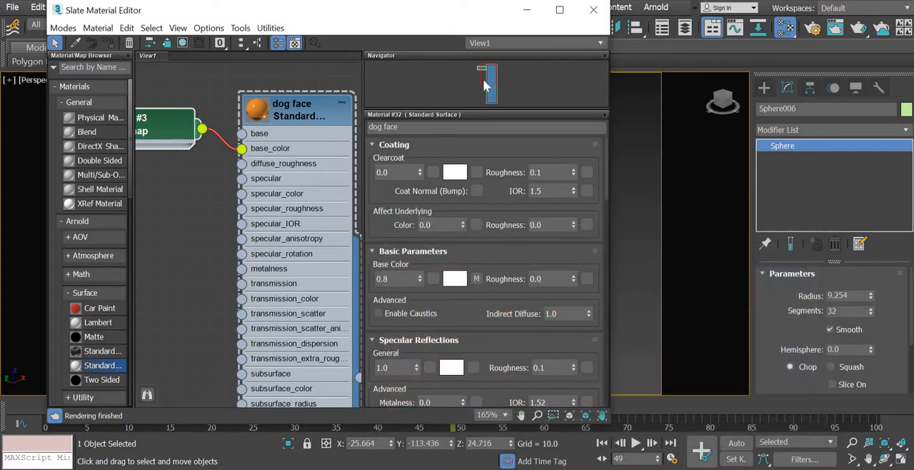
# - Assign the dog face material to the blue dog's head sphere, replacing the existing material of the same name
pyautogui.scroll(-4, 223, 249)
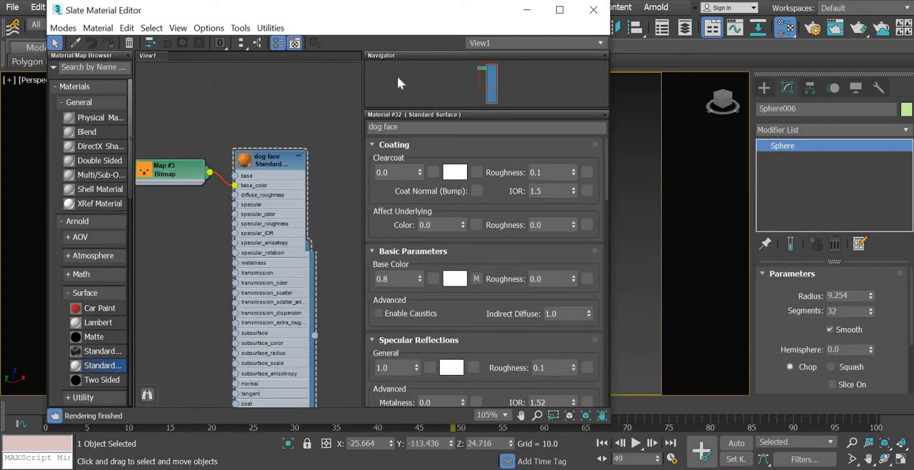
pyautogui.moveTo(451, 34); pyautogui.dragTo(187, 6)
pyautogui.moveTo(493, 232); pyautogui.dragTo(590, 227, button='middle')
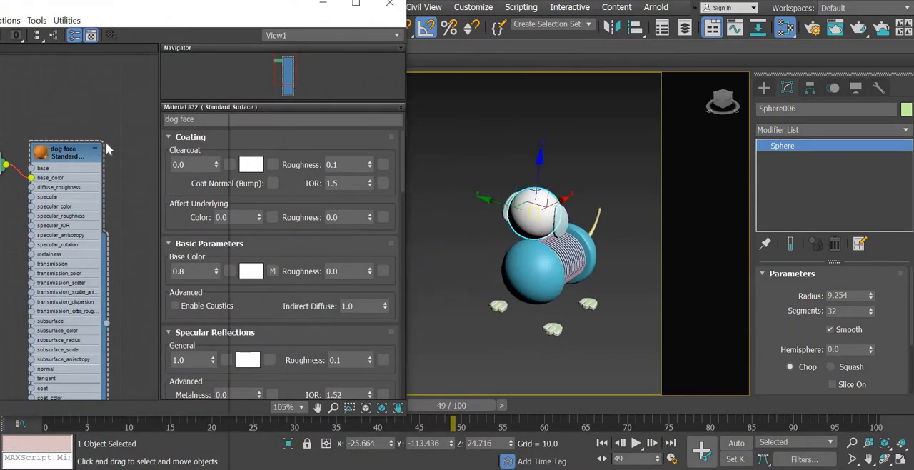
pyautogui.rightClick(64, 155)
pyautogui.click(114, 132)
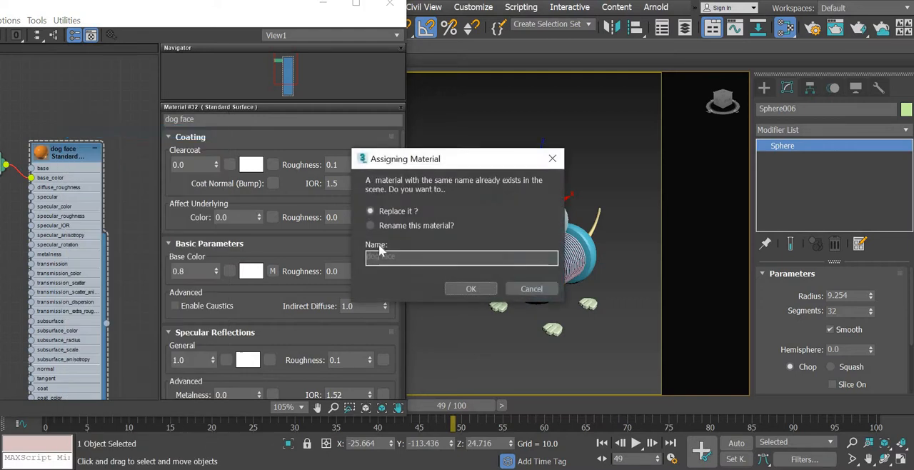
pyautogui.click(483, 288)
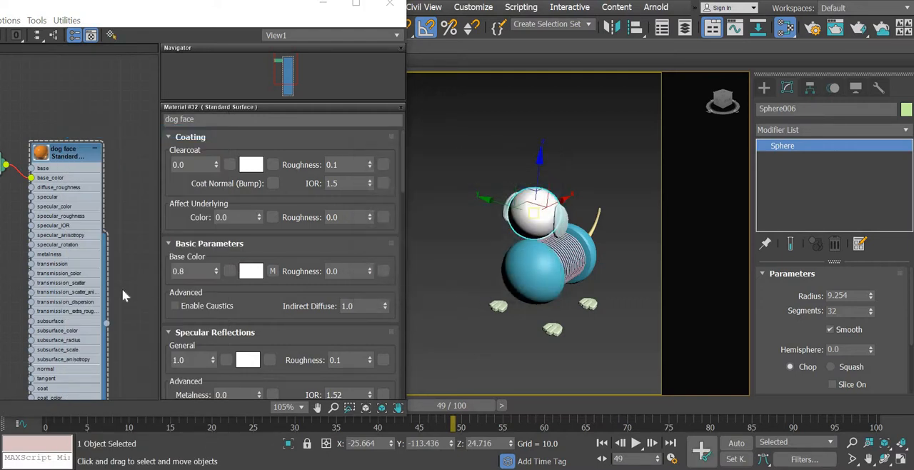
# - Show the shaded dog face material in the viewport and inspect the texture on the head sphere
pyautogui.rightClick(68, 147)
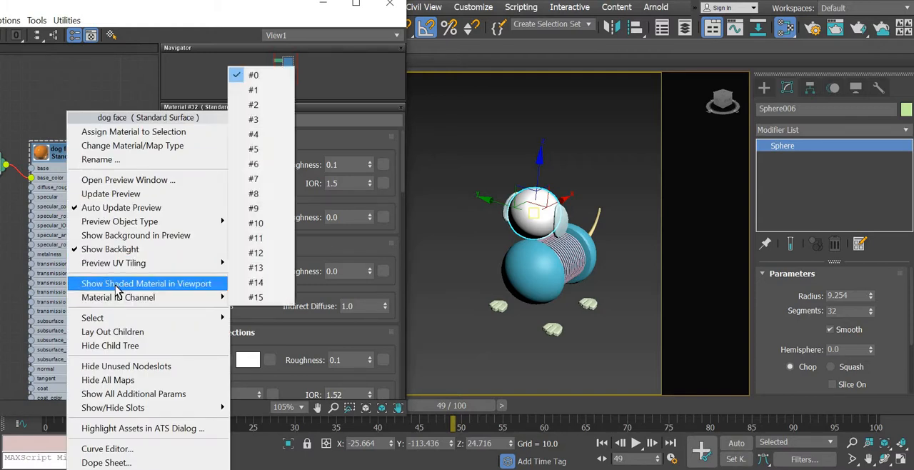
pyautogui.click(118, 284)
pyautogui.moveTo(453, 306)
pyautogui.keyDown('alt'); pyautogui.mouseDown(button='middle')
pyautogui.moveTo(447, 297)
pyautogui.moveTo(523, 249)
pyautogui.moveTo(554, 207)
pyautogui.mouseUp(button='middle'); pyautogui.keyUp('alt')
pyautogui.scroll(4, 526, 278)
pyautogui.keyDown('alt'); pyautogui.moveTo(544, 243); pyautogui.dragTo(527, 293, button='middle'); pyautogui.keyUp('alt')
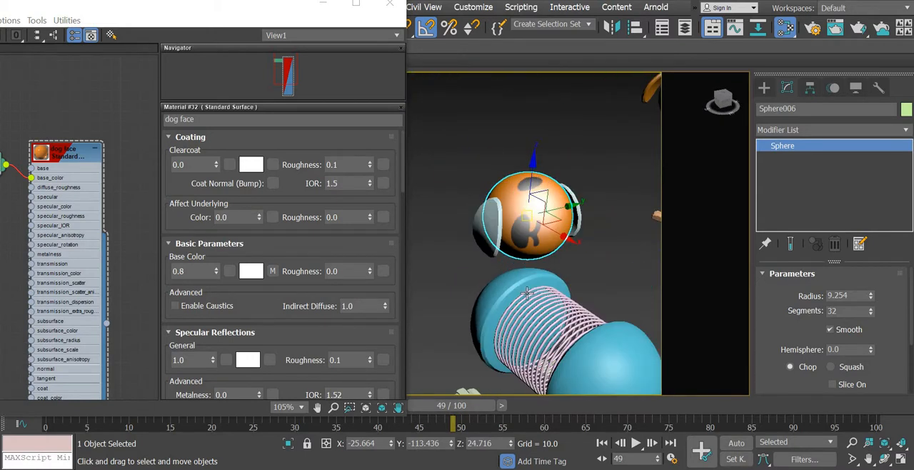
pyautogui.scroll(3, 526, 293)
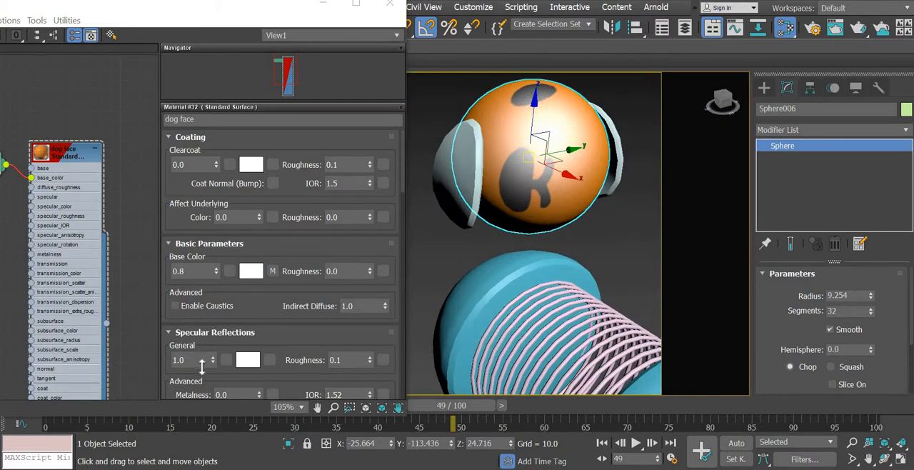
# - Enlarge the dog face material's preview and set its specular reflection weight to 0.3 and specular roughness to 0.5
pyautogui.click(174, 363)
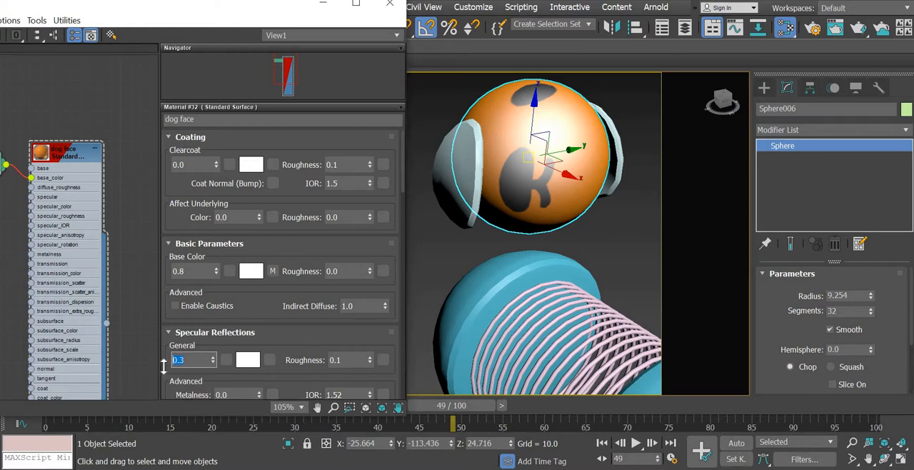
pyautogui.doubleClick(39, 154)
pyautogui.scroll(5, 65, 208)
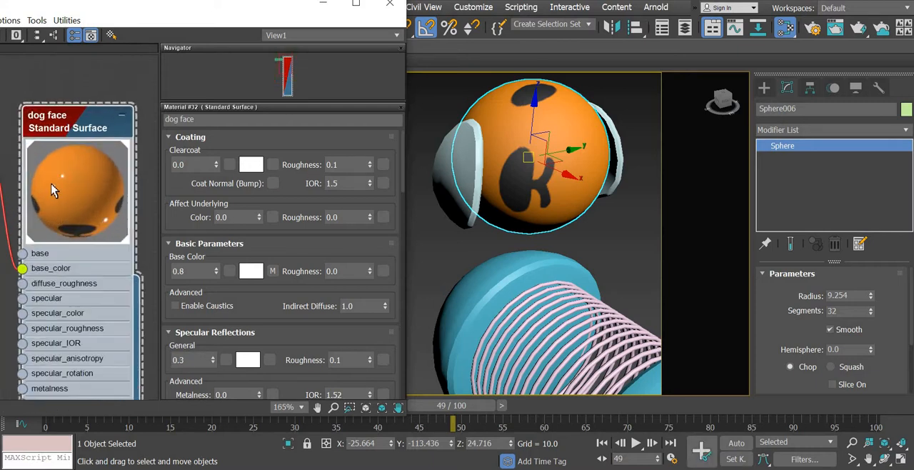
pyautogui.click(309, 363)
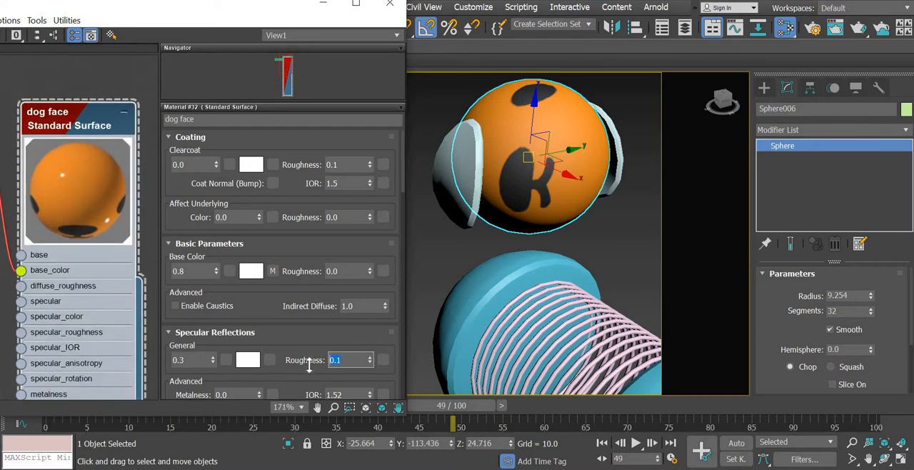
pyautogui.press('Return')
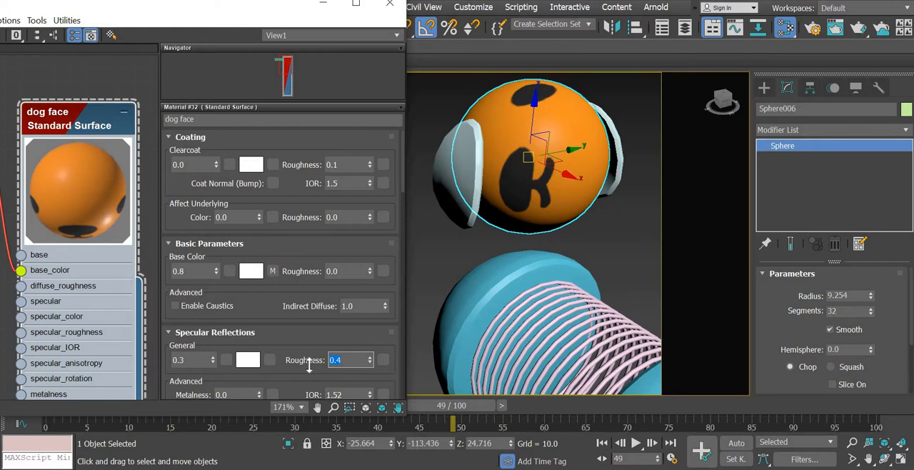
pyautogui.write('.5')
pyautogui.press('Return')
pyautogui.scroll(-6, 93, 127)
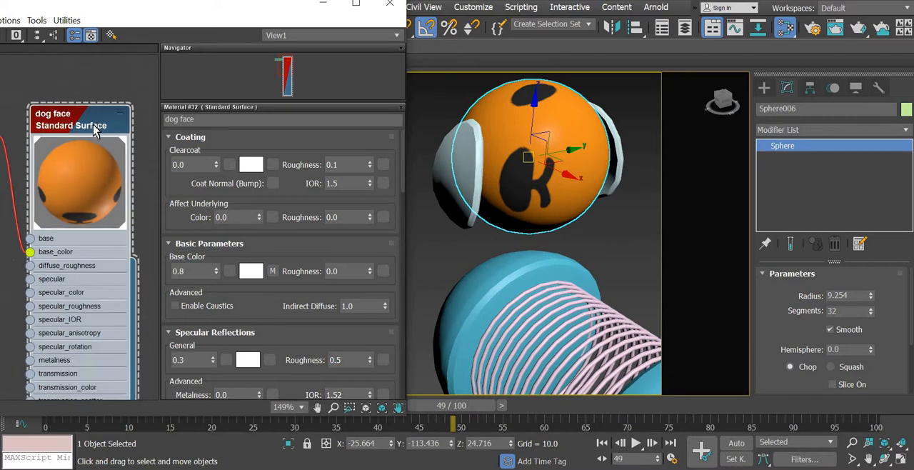
# - Close the Slate Material Editor and add an Unwrap UVW modifier to the blue dog's head sphere
pyautogui.click(391, 8)
pyautogui.keyDown('alt'); pyautogui.moveTo(465, 311); pyautogui.dragTo(482, 303, button='middle'); pyautogui.keyUp('alt')
pyautogui.scroll(-6, 482, 302)
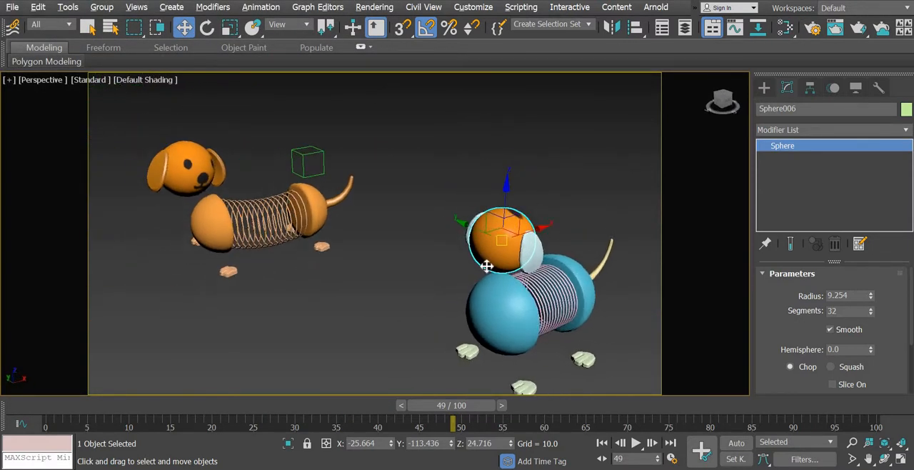
pyautogui.click(502, 244)
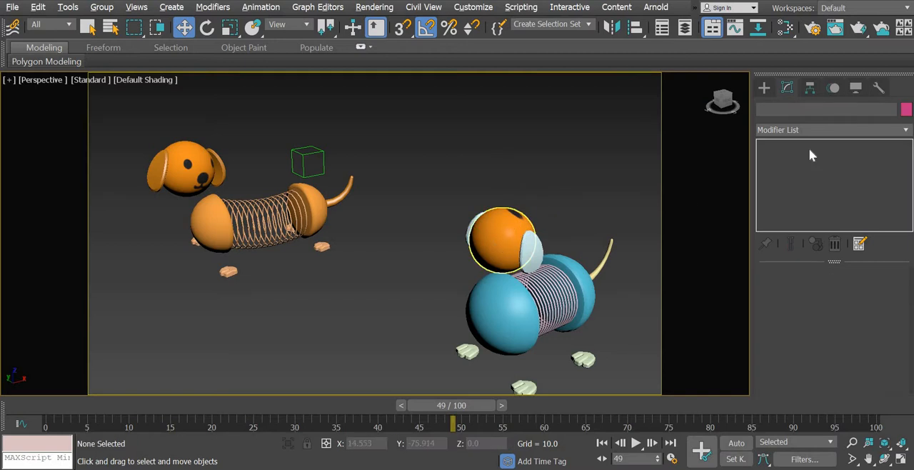
pyautogui.click(905, 130)
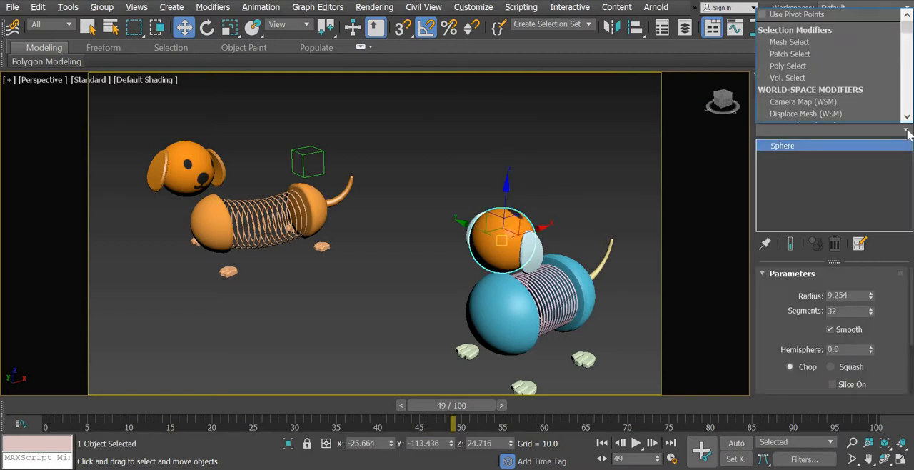
pyautogui.press('u')
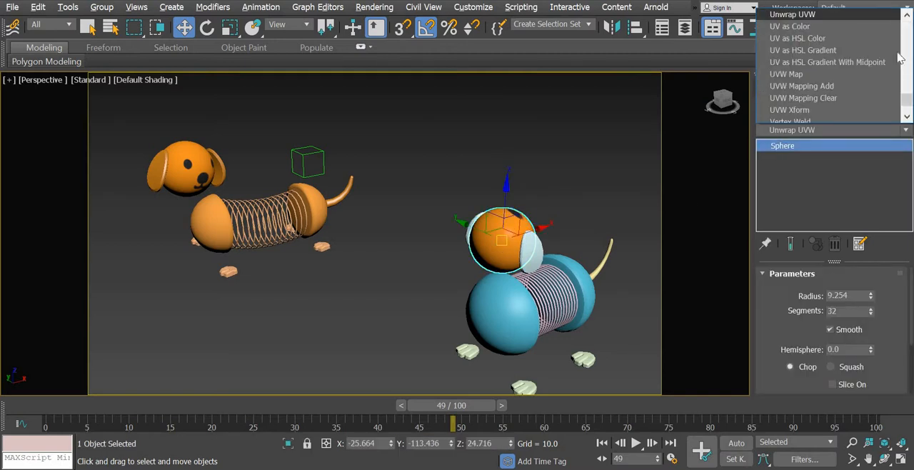
pyautogui.click(807, 15)
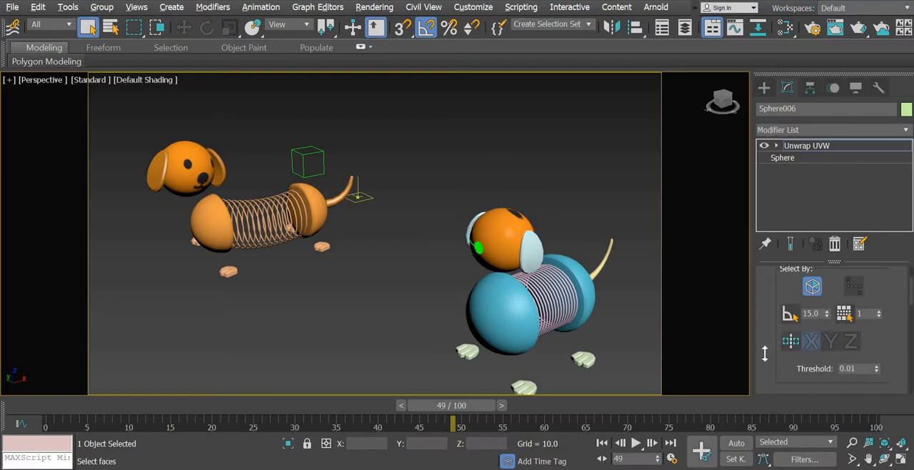
# - Open the UV editor for the head sphere and enlarge its window
pyautogui.scroll(5, 398, 260)
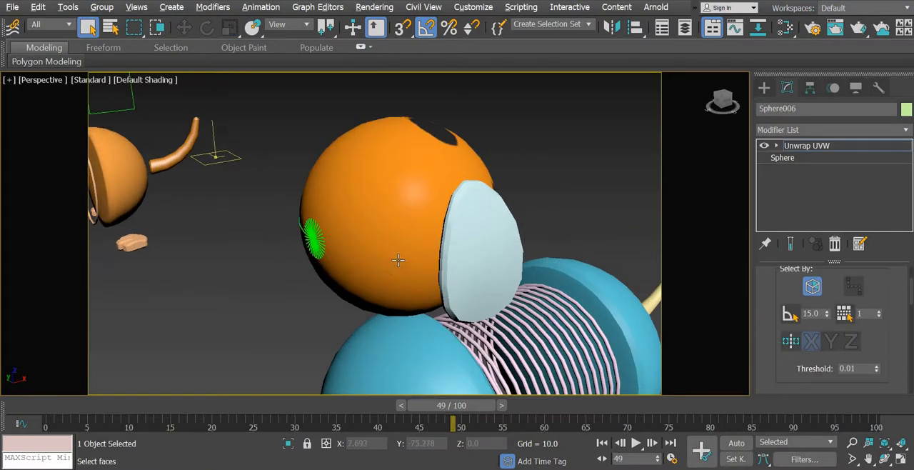
pyautogui.keyDown('alt'); pyautogui.moveTo(484, 279); pyautogui.dragTo(377, 272, button='middle'); pyautogui.keyUp('alt')
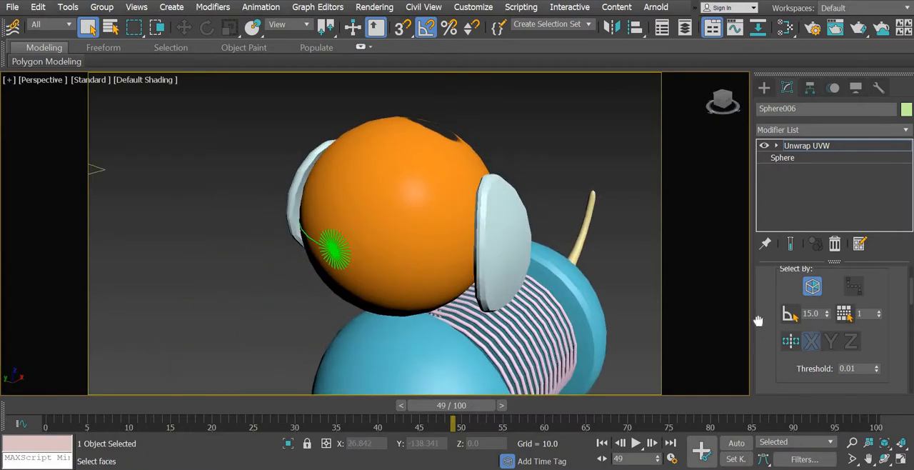
pyautogui.moveTo(758, 321); pyautogui.dragTo(759, 186)
pyautogui.scroll(-3, 858, 330)
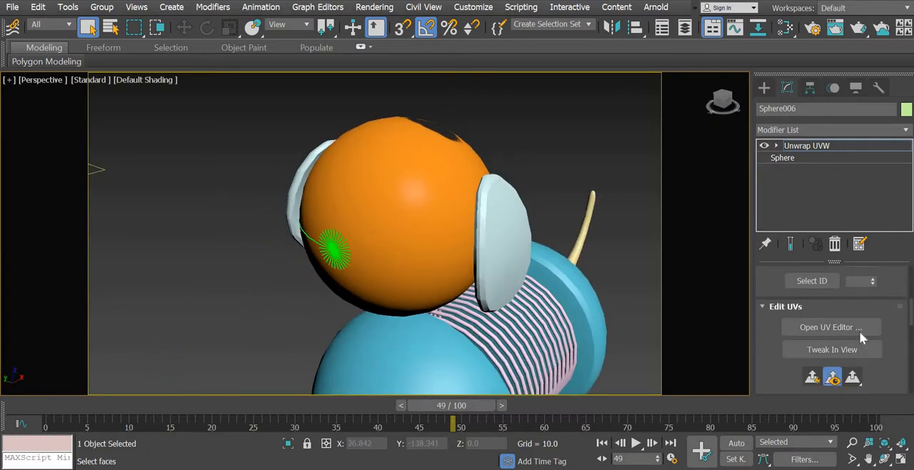
pyautogui.click(857, 331)
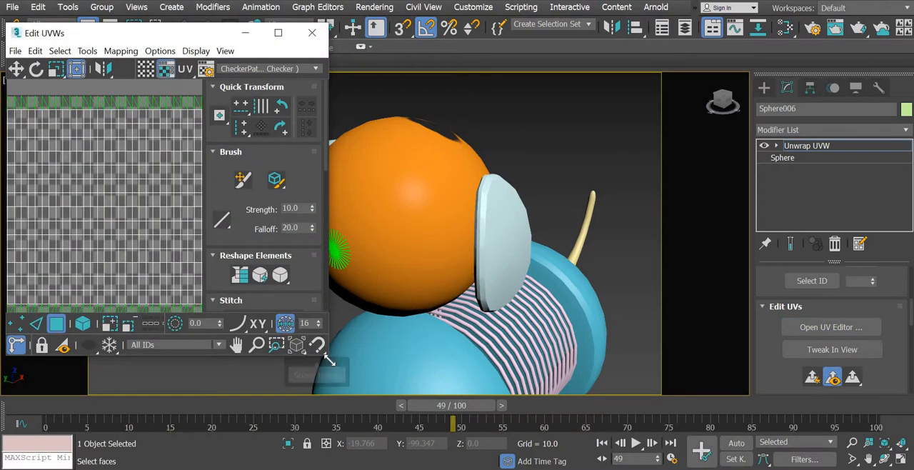
pyautogui.moveTo(328, 355); pyautogui.dragTo(637, 441)
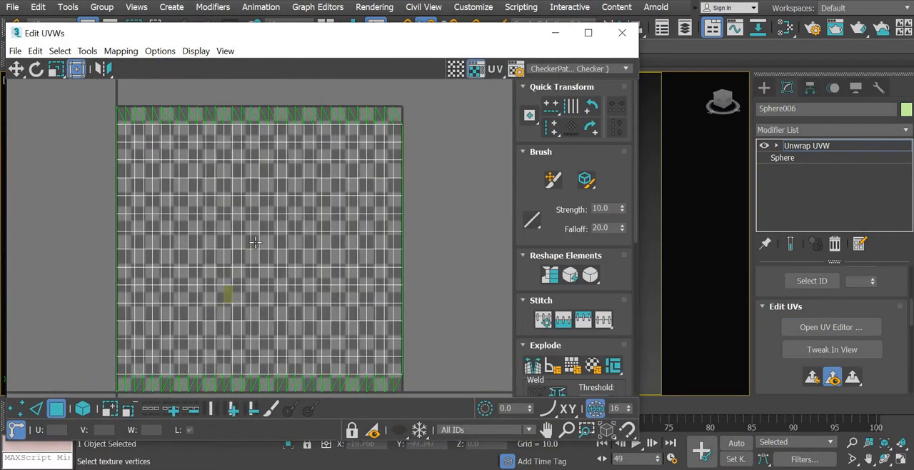
# - Fit the head's whole UV layout in the UV editor and move its window aside to uncover the dog's head
pyautogui.moveTo(228, 295); pyautogui.dragTo(255, 239, button='middle')
pyautogui.scroll(-5, 255, 238)
pyautogui.moveTo(361, 317); pyautogui.dragTo(182, 86)
pyautogui.moveTo(478, 36); pyautogui.dragTo(231, 47)
pyautogui.click(118, 244)
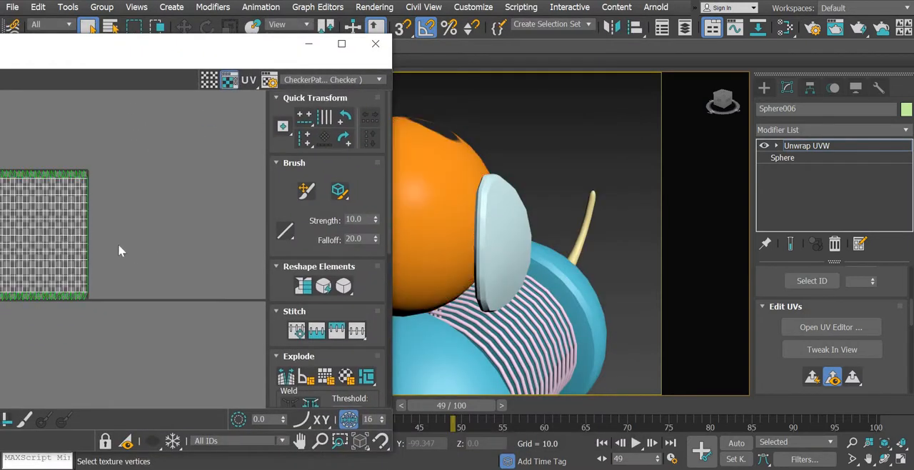
# - Select individual faces at different places in the UV layout to check where they lie on the head sphere
pyautogui.click(38, 233)
pyautogui.press('1')
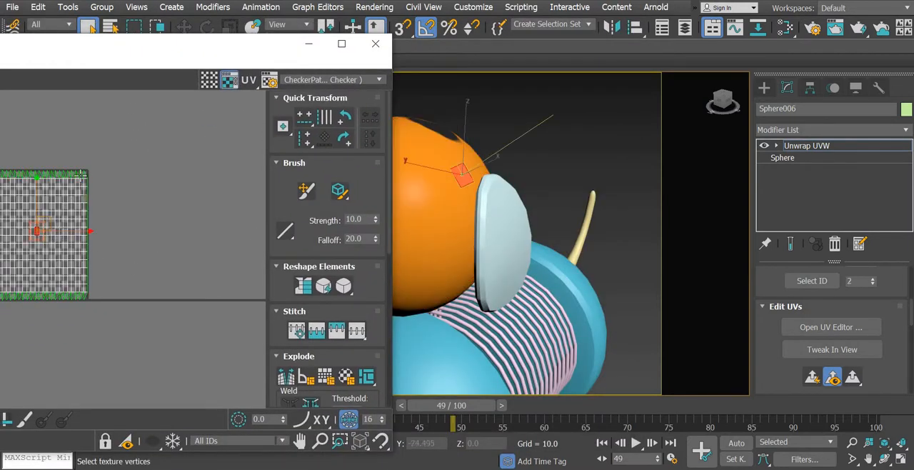
pyautogui.click(83, 174)
pyautogui.moveTo(607, 221); pyautogui.dragTo(650, 227, button='middle')
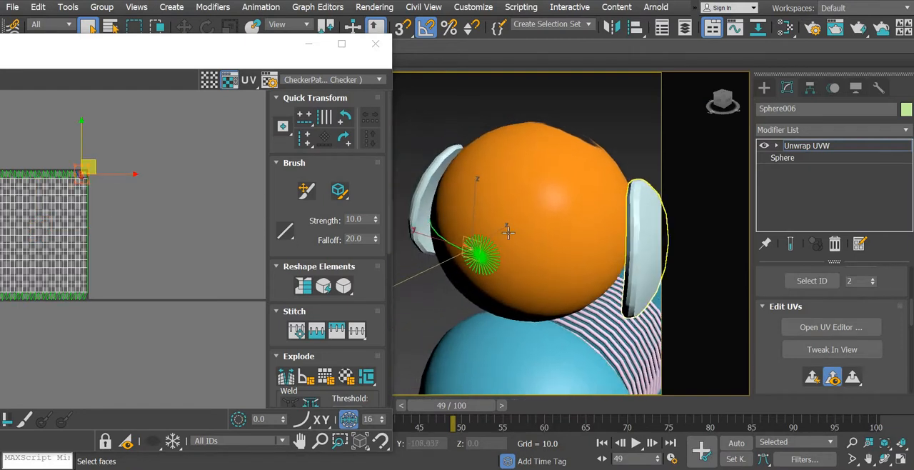
pyautogui.scroll(5, 465, 266)
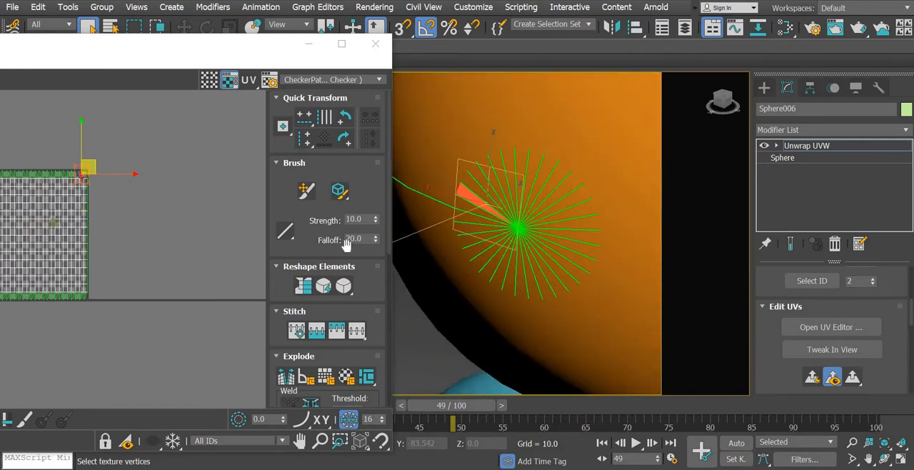
pyautogui.click(174, 219)
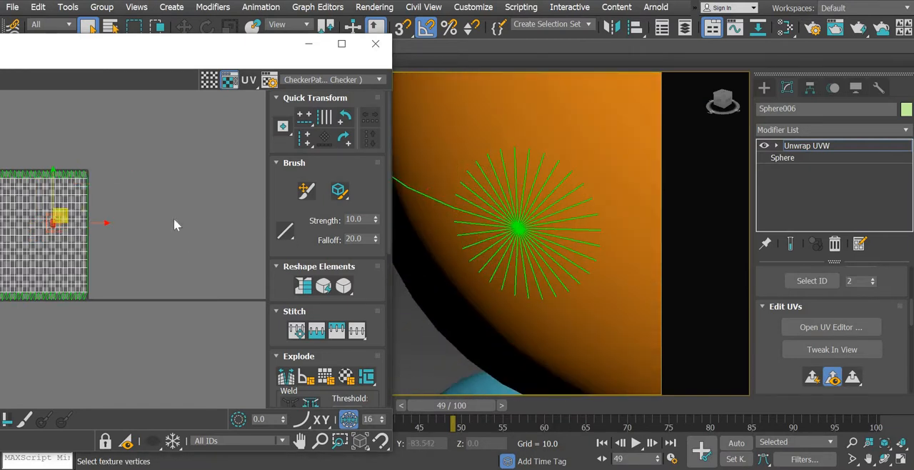
# - Show Map #3 (dog face.png) as the UV editor's background and clear the face selection
pyautogui.click(303, 80)
pyautogui.click(306, 102)
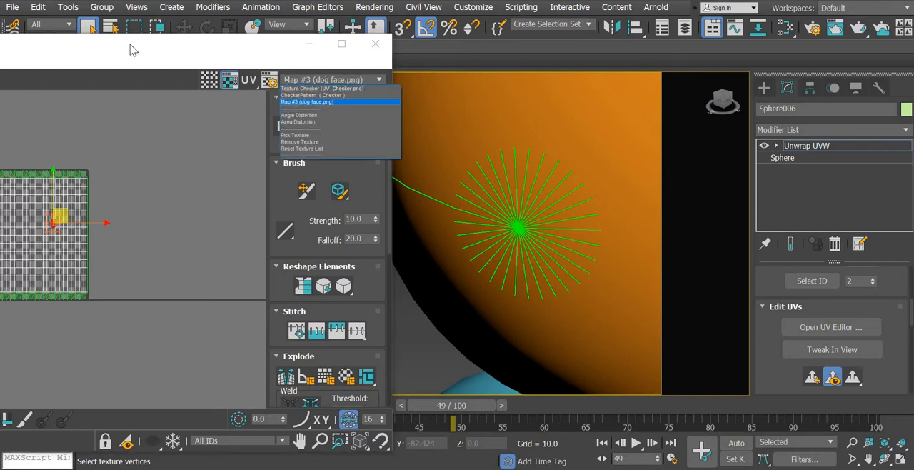
pyautogui.moveTo(133, 45); pyautogui.dragTo(298, 38)
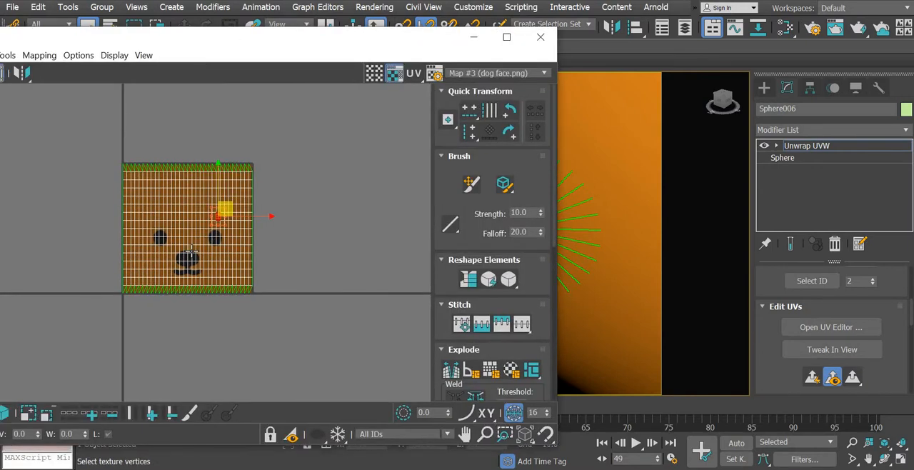
pyautogui.scroll(5, 190, 251)
pyautogui.scroll(-5, 190, 251)
pyautogui.moveTo(272, 40); pyautogui.dragTo(63, 92)
pyautogui.scroll(-5, 609, 318)
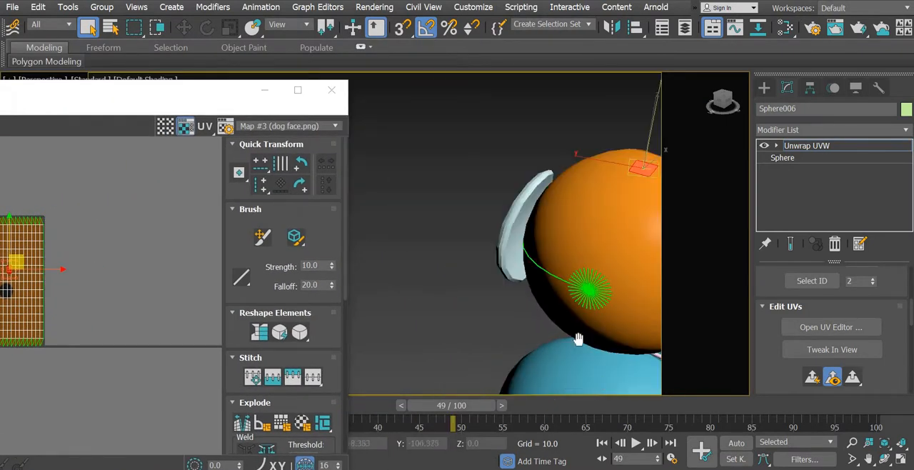
pyautogui.click(158, 165)
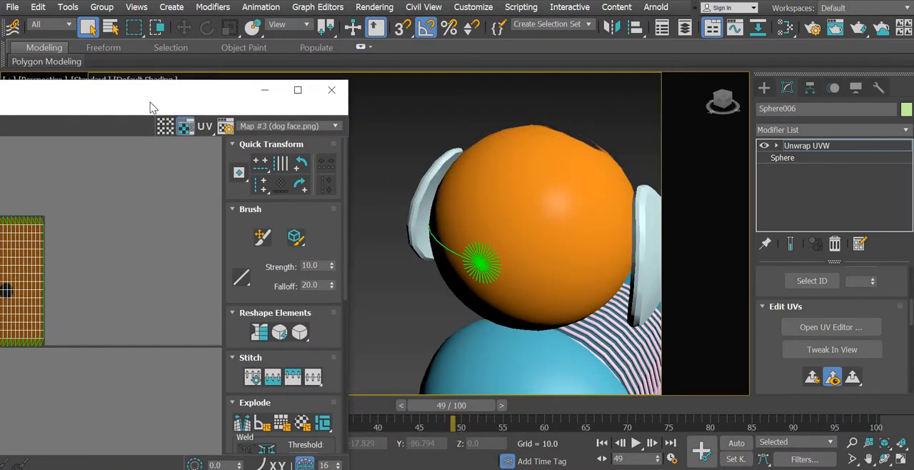
# - Select all of the head sphere's UV faces and apply Normal Mapping set to Top/Bottom Mapping
pyautogui.moveTo(109, 95); pyautogui.dragTo(303, 66)
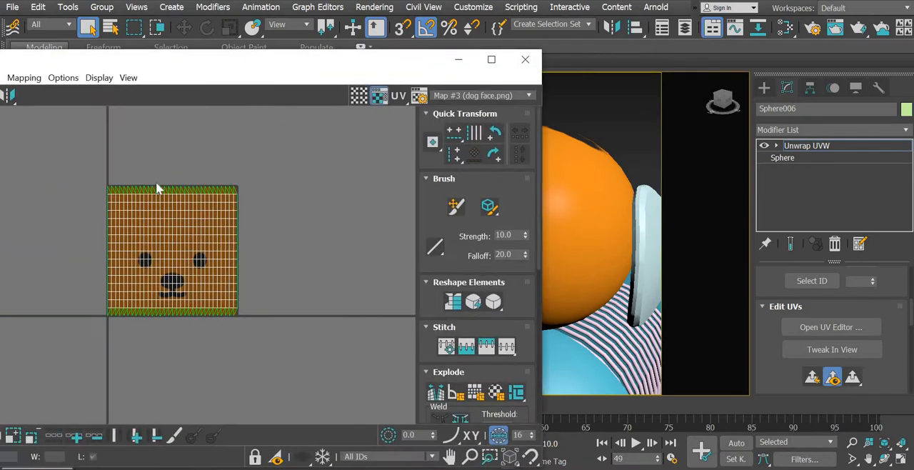
pyautogui.moveTo(284, 344); pyautogui.dragTo(275, 333)
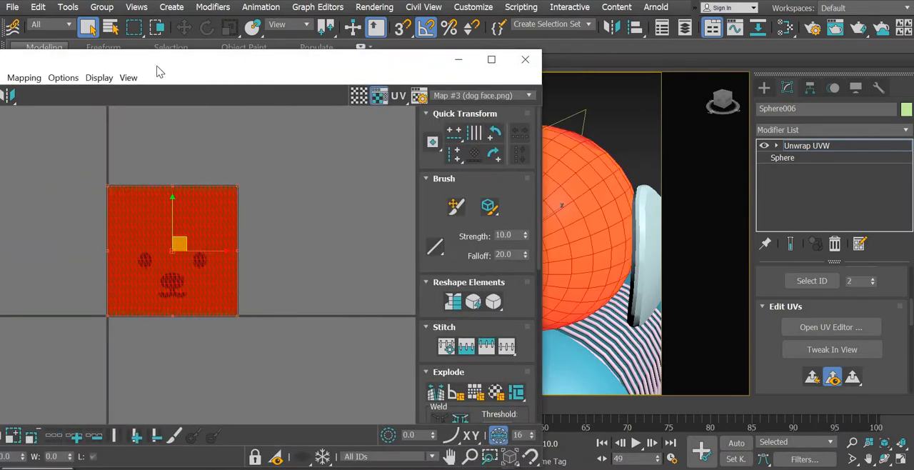
pyautogui.moveTo(161, 57); pyautogui.dragTo(253, 43)
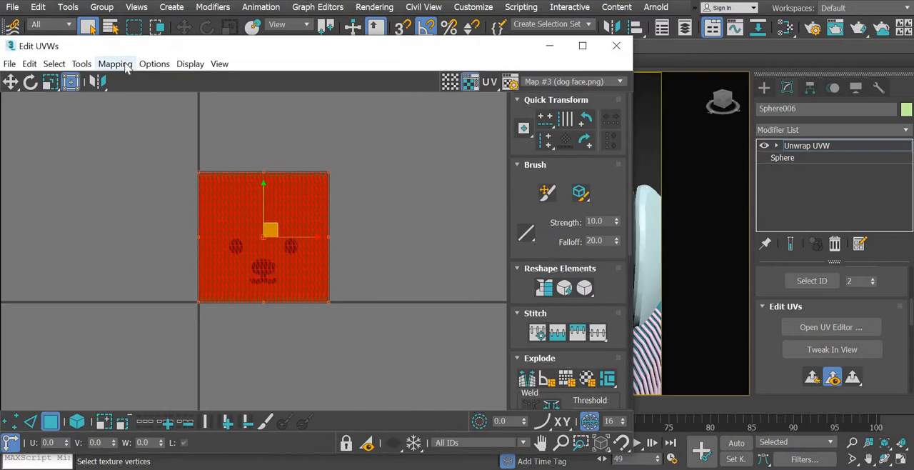
pyautogui.click(115, 64)
pyautogui.click(130, 97)
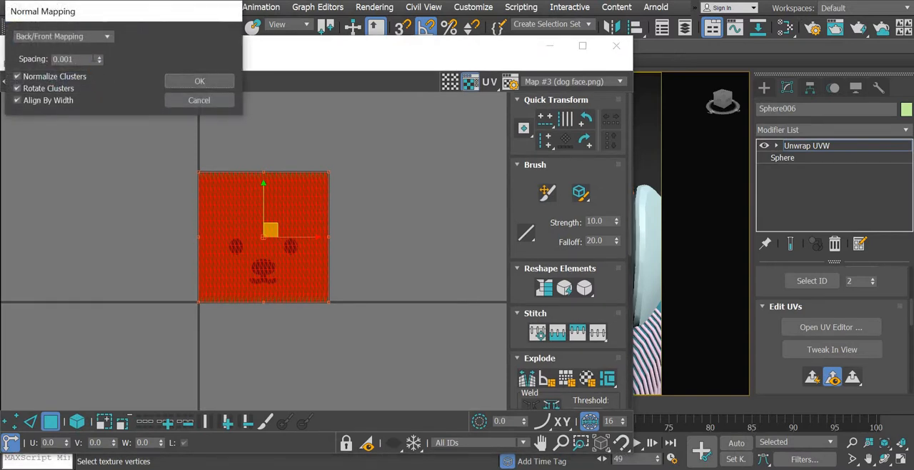
pyautogui.click(108, 37)
pyautogui.click(77, 65)
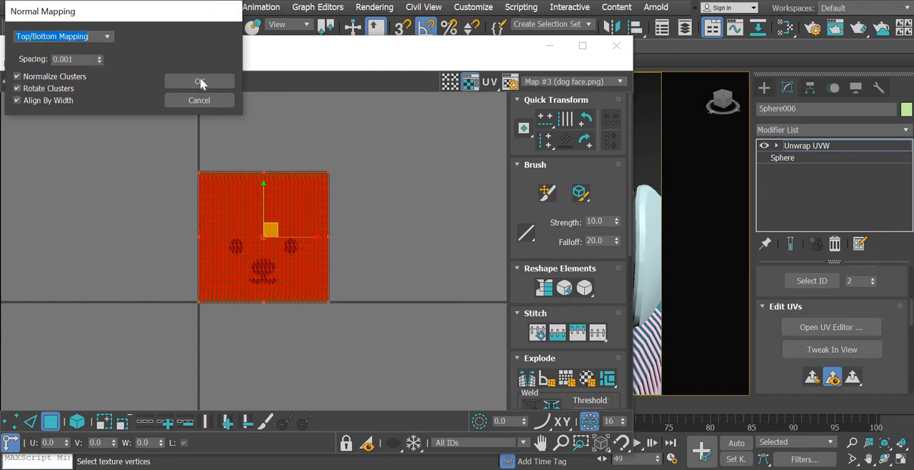
pyautogui.click(200, 82)
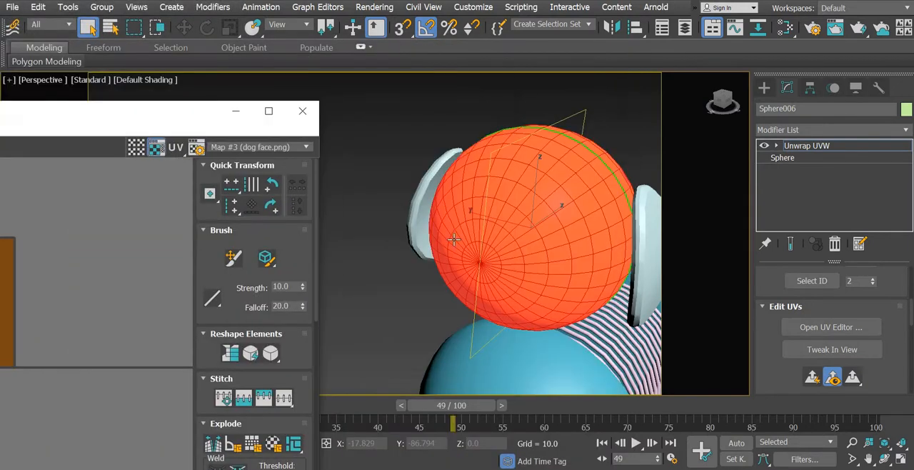
# - Turn on selection by UV element and shift the upper circular shell sideways, away from the texture's edge
pyautogui.keyDown('alt'); pyautogui.moveTo(536, 284); pyautogui.dragTo(590, 290, button='middle'); pyautogui.keyUp('alt')
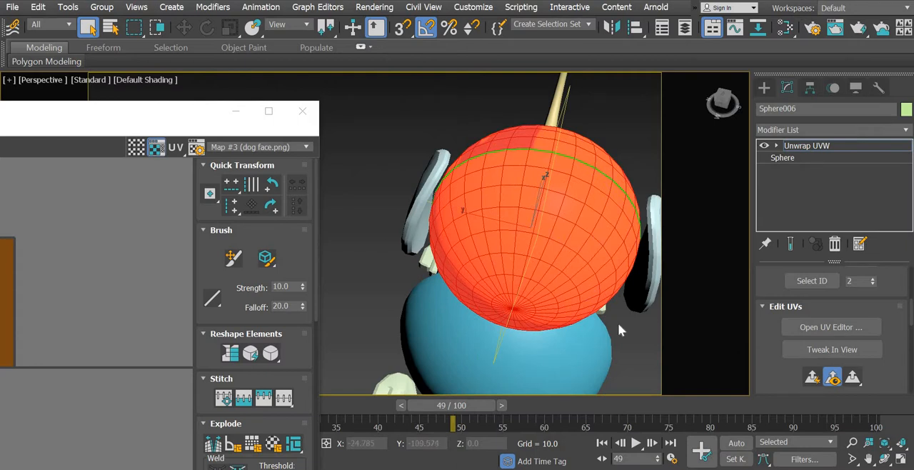
pyautogui.keyDown('alt'); pyautogui.moveTo(544, 318); pyautogui.dragTo(343, 357, button='middle'); pyautogui.keyUp('alt')
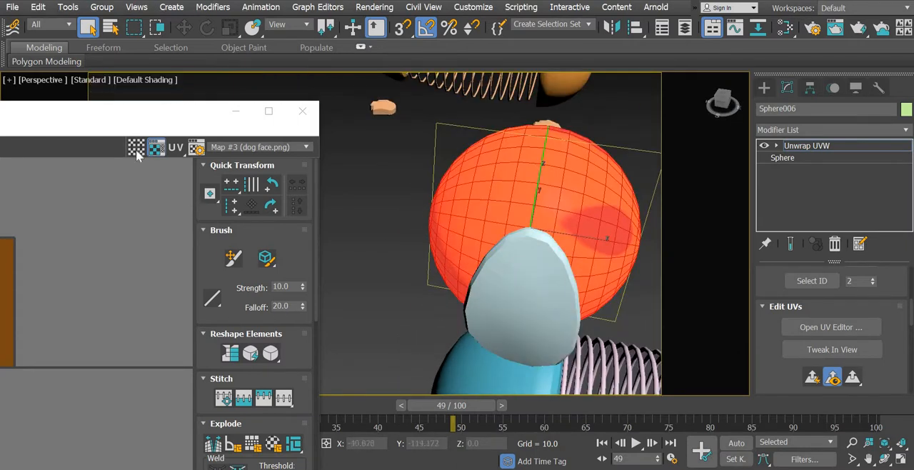
pyautogui.moveTo(336, 66); pyautogui.dragTo(379, 55)
pyautogui.moveTo(184, 283); pyautogui.dragTo(247, 280, button='middle')
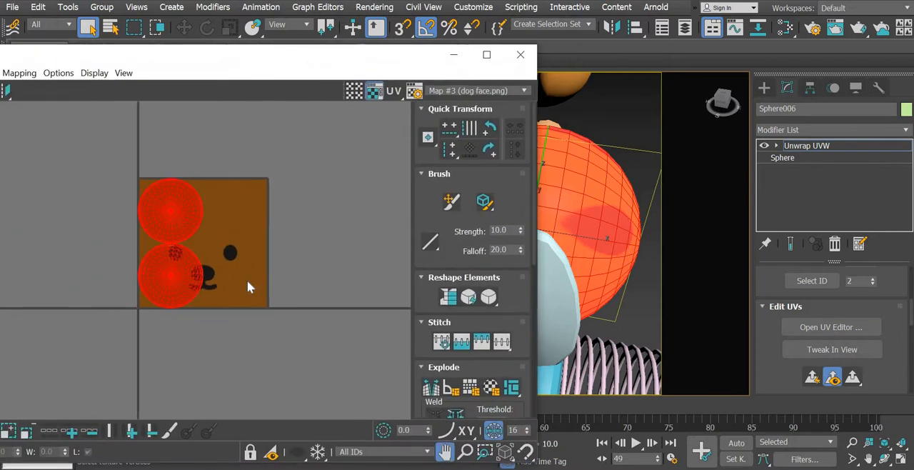
pyautogui.scroll(4, 247, 280)
pyautogui.moveTo(277, 317); pyautogui.dragTo(304, 388, button='middle')
pyautogui.click(337, 173)
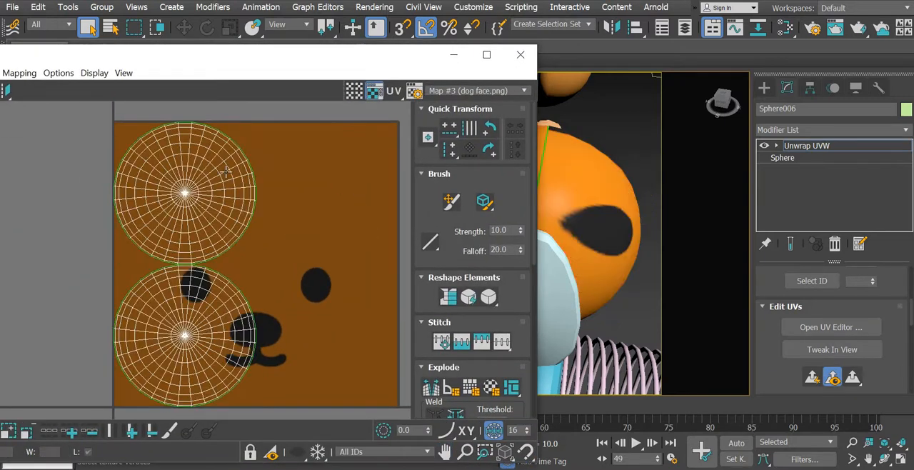
pyautogui.click(216, 171)
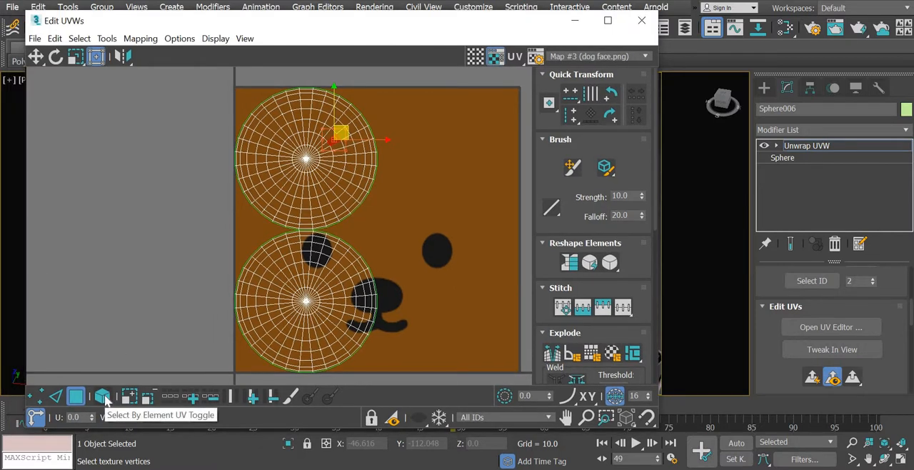
pyautogui.click(103, 396)
pyautogui.click(324, 148)
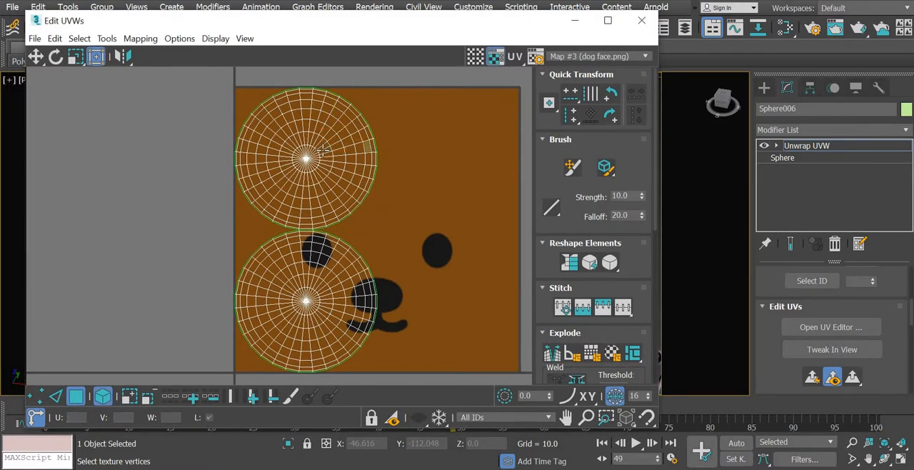
pyautogui.moveTo(322, 149); pyautogui.dragTo(402, 156)
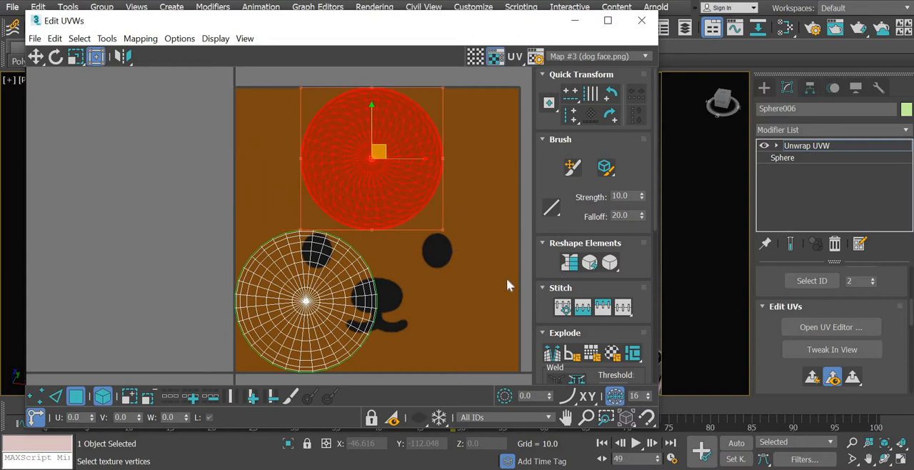
# - Move the upper circular UV shell, which covers the front of the head, down over the dog's nose and mouth
pyautogui.click(470, 255)
pyautogui.click(378, 182)
pyautogui.moveTo(343, 22); pyautogui.dragTo(48, 35)
pyautogui.keyDown('alt'); pyautogui.moveTo(619, 310); pyautogui.dragTo(624, 315, button='middle'); pyautogui.keyUp('alt')
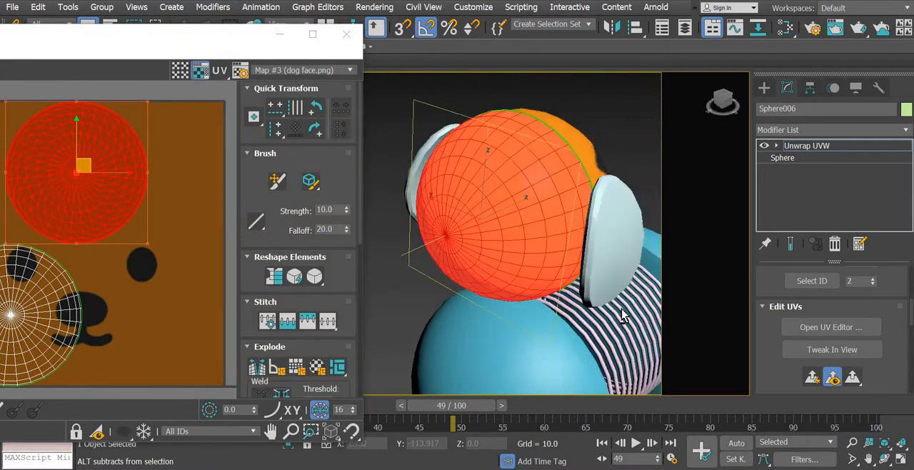
pyautogui.scroll(-4, 617, 314)
pyautogui.keyDown('alt'); pyautogui.moveTo(564, 283); pyautogui.dragTo(514, 293, button='middle'); pyautogui.keyUp('alt')
pyautogui.moveTo(79, 130); pyautogui.dragTo(76, 262)
pyautogui.moveTo(29, 321); pyautogui.dragTo(145, 272, button='middle')
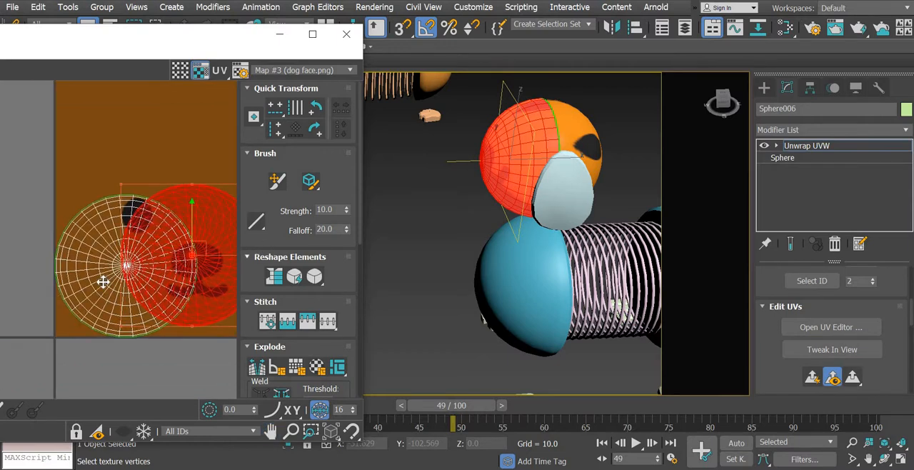
# - Move the circular UV shell for the back of the head onto the plain orange area above the dog's face
pyautogui.click(103, 281)
pyautogui.moveTo(133, 261); pyautogui.dragTo(225, 139)
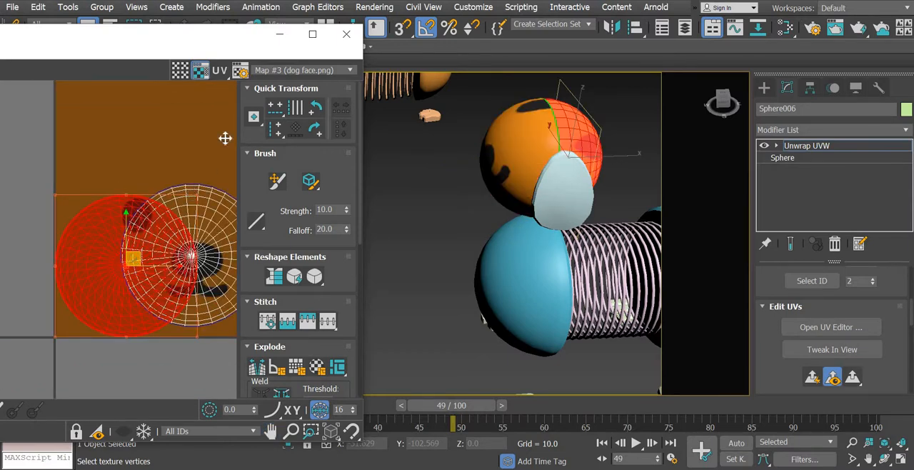
pyautogui.moveTo(196, 241); pyautogui.dragTo(98, 313, button='middle')
pyautogui.moveTo(133, 203); pyautogui.dragTo(116, 187)
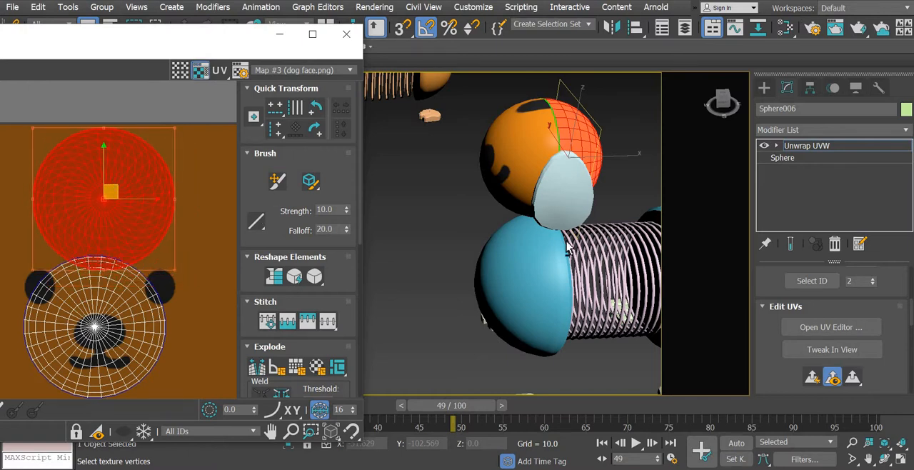
# - Enlarge the front UV shell proportionally and center it over the dog's eyes, nose and mouth
pyautogui.keyDown('alt'); pyautogui.moveTo(589, 250); pyautogui.dragTo(575, 263, button='middle'); pyautogui.keyUp('alt')
pyautogui.click(137, 345)
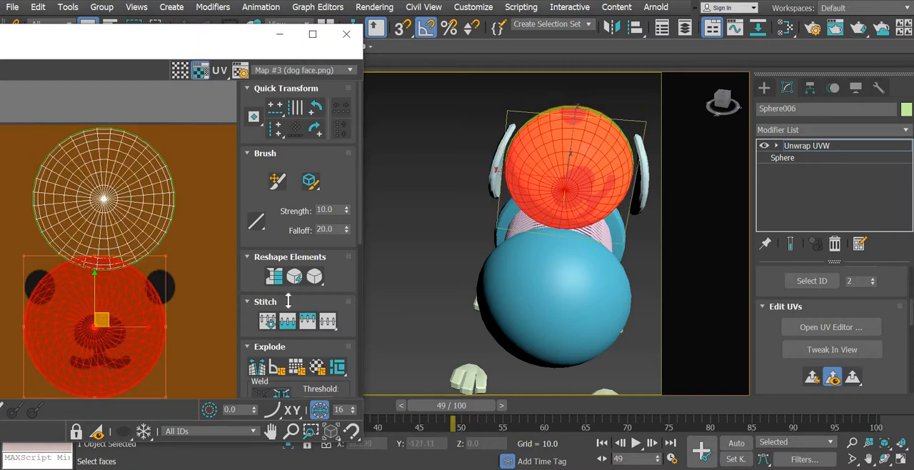
pyautogui.moveTo(155, 350)
pyautogui.mouseDown(button='middle')
pyautogui.moveTo(208, 283)
pyautogui.moveTo(185, 290)
pyautogui.mouseUp(button='middle')
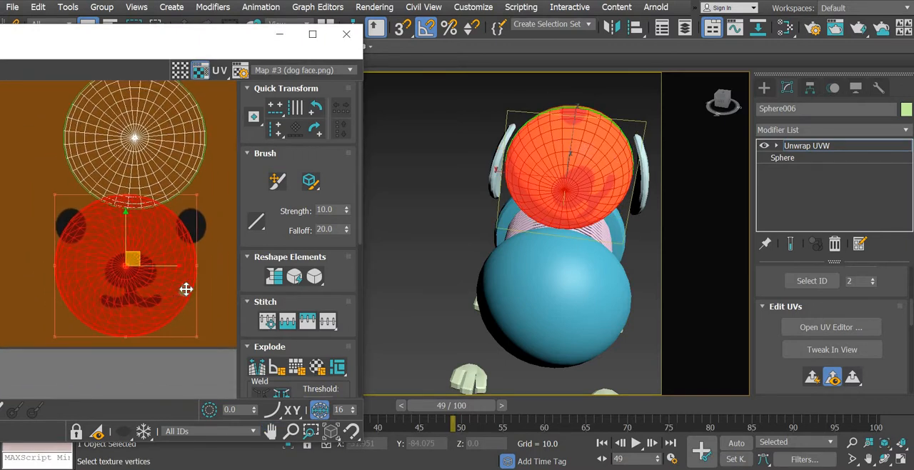
pyautogui.scroll(-2, 186, 290)
pyautogui.moveTo(170, 46); pyautogui.dragTo(271, 46)
pyautogui.scroll(2, 177, 285)
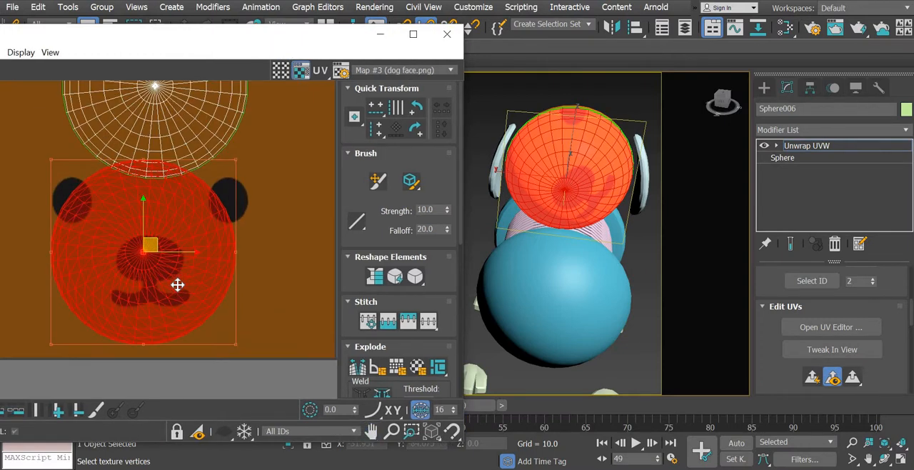
pyautogui.scroll(-1, 178, 285)
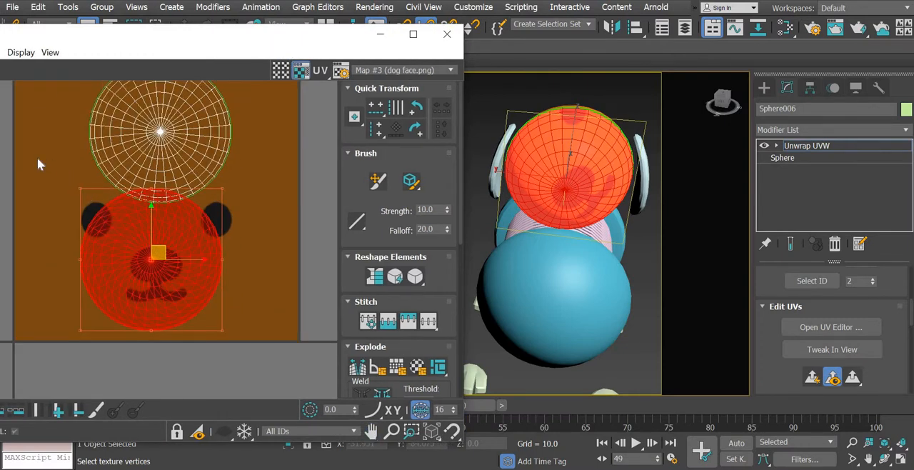
pyautogui.moveTo(39, 165); pyautogui.dragTo(24, 132)
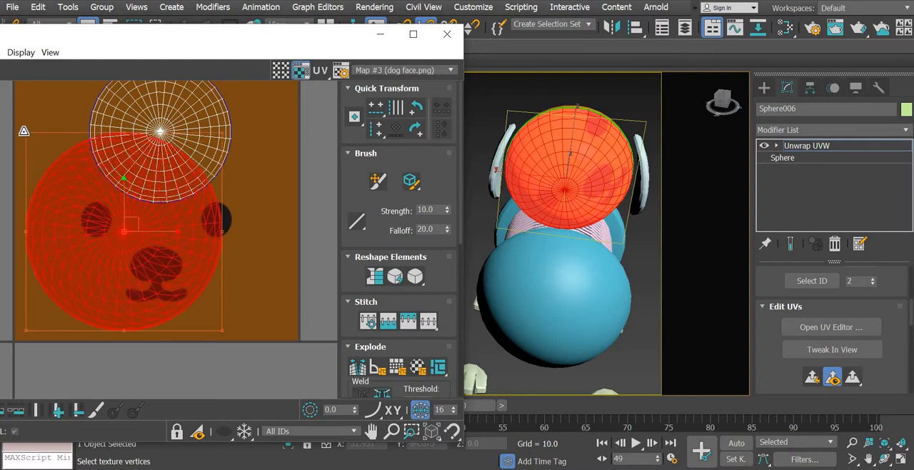
pyautogui.moveTo(192, 264); pyautogui.dragTo(202, 257)
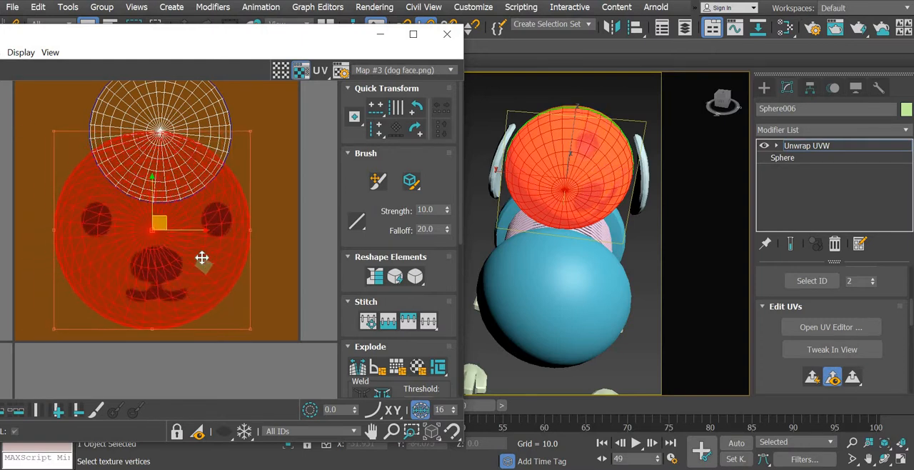
# - Rotate the front UV shell about 60 degrees so the dog's face sits upright on the head
pyautogui.press('3')
pyautogui.moveTo(592, 280)
pyautogui.keyDown('alt'); pyautogui.mouseDown(button='middle')
pyautogui.moveTo(594, 294)
pyautogui.moveTo(598, 287)
pyautogui.mouseUp(button='middle'); pyautogui.keyUp('alt')
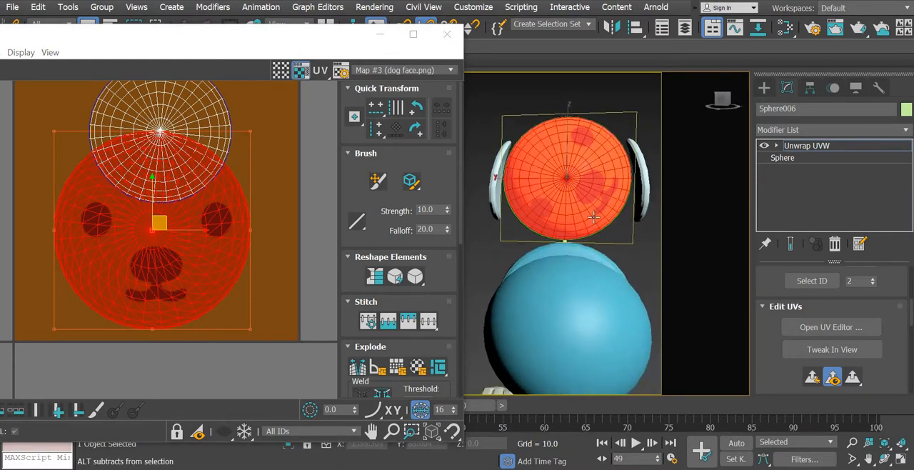
pyautogui.press('1')
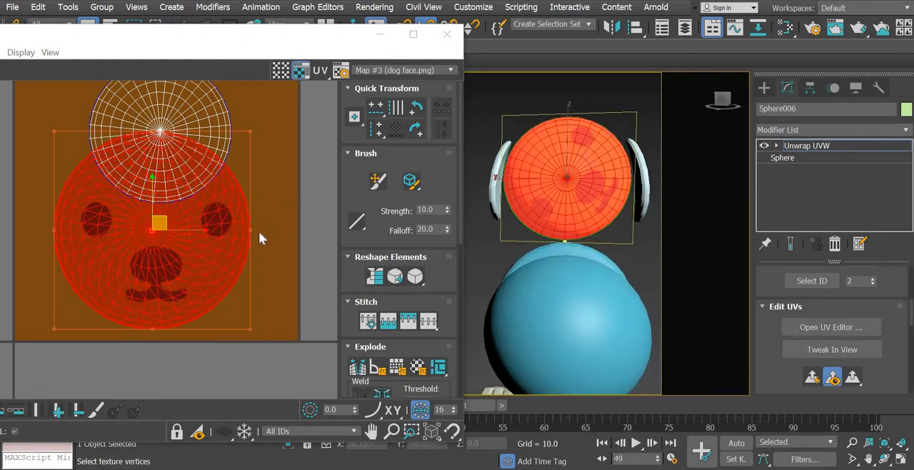
pyautogui.moveTo(252, 230); pyautogui.dragTo(244, 61)
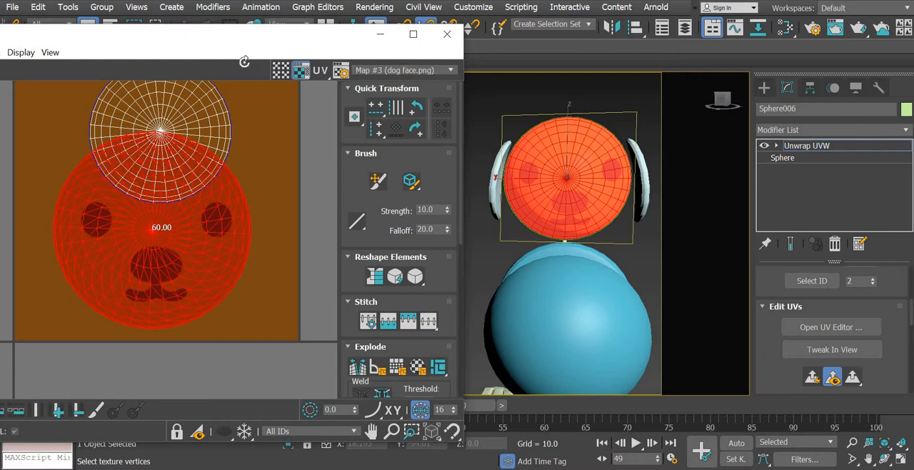
pyautogui.moveTo(243, 51); pyautogui.dragTo(244, 57)
pyautogui.click(611, 298)
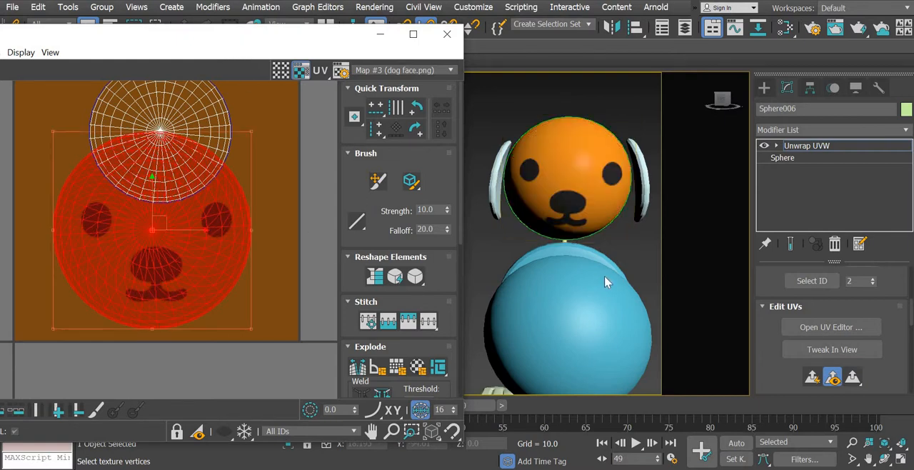
# - Select the large front UV shell and enlarge it slightly at two opposite corners so the dog's face appears smaller on the head
pyautogui.scroll(-8, 585, 302)
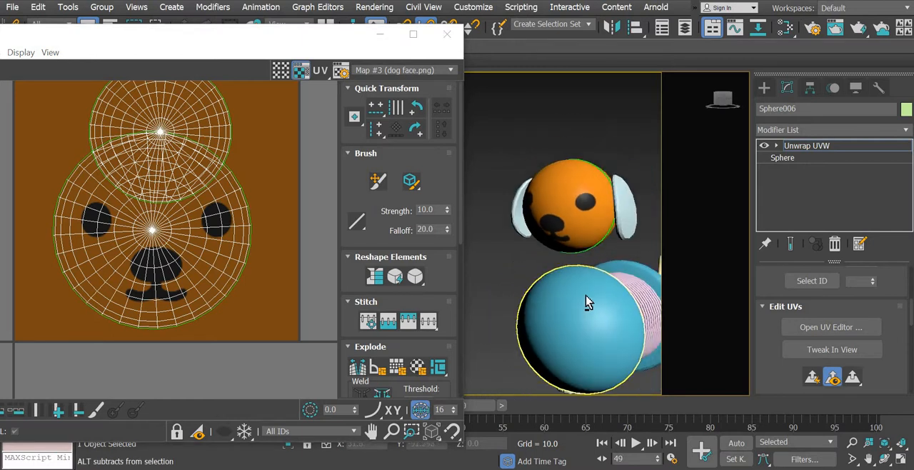
pyautogui.scroll(8, 588, 268)
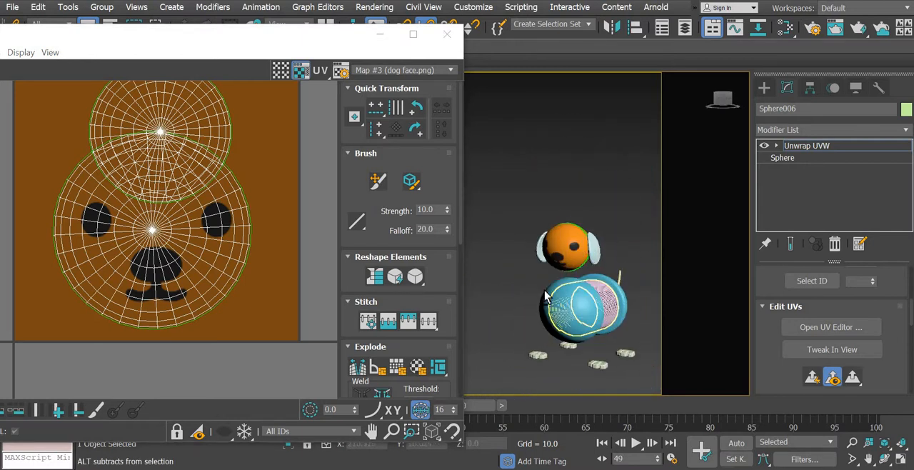
pyautogui.scroll(1, 564, 315)
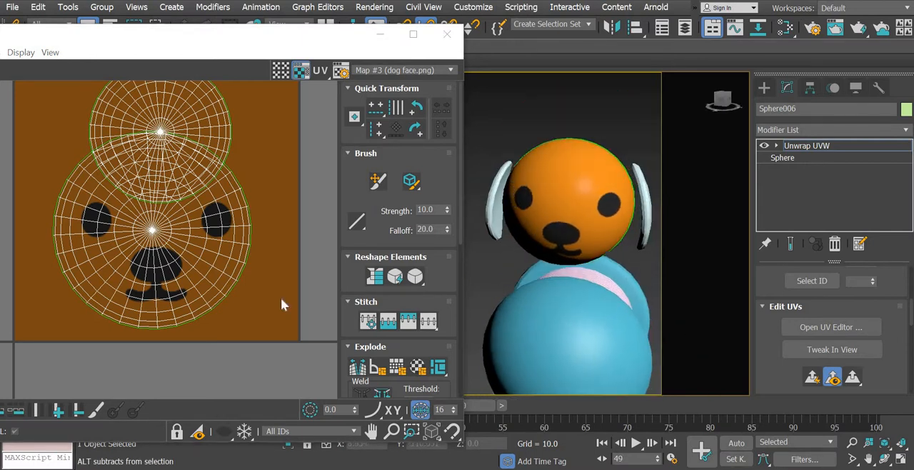
pyautogui.click(217, 291)
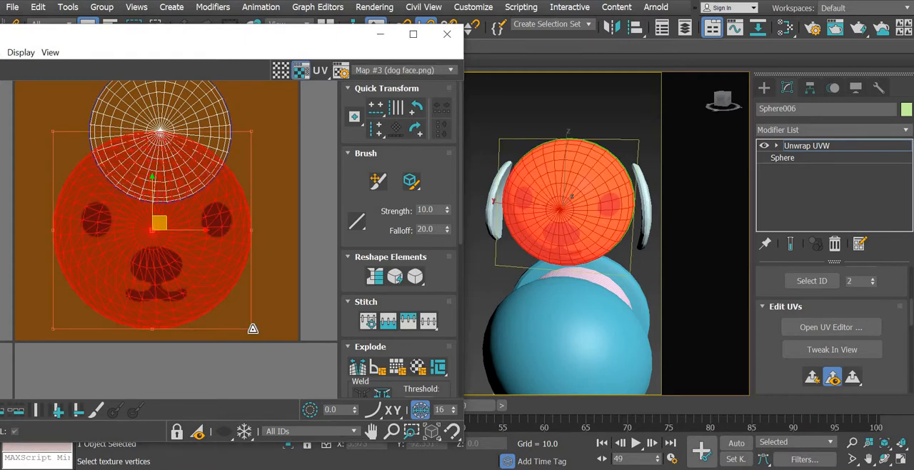
pyautogui.moveTo(260, 335); pyautogui.dragTo(268, 344)
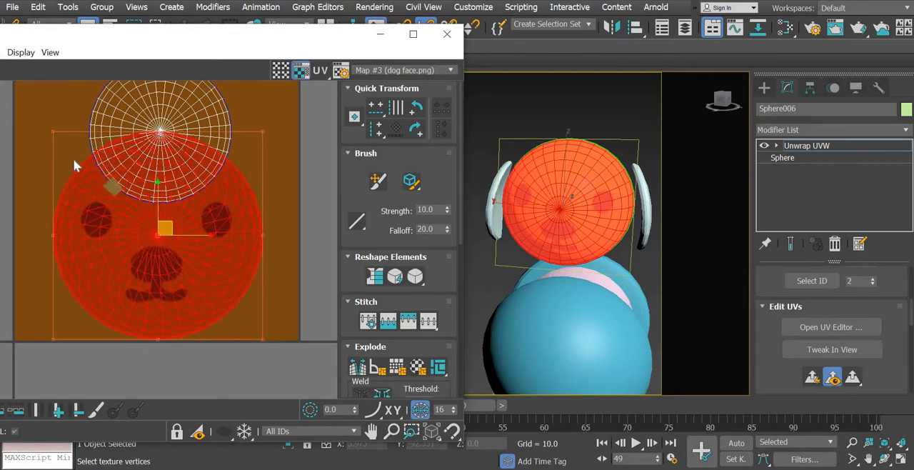
pyautogui.moveTo(54, 131); pyautogui.dragTo(38, 108)
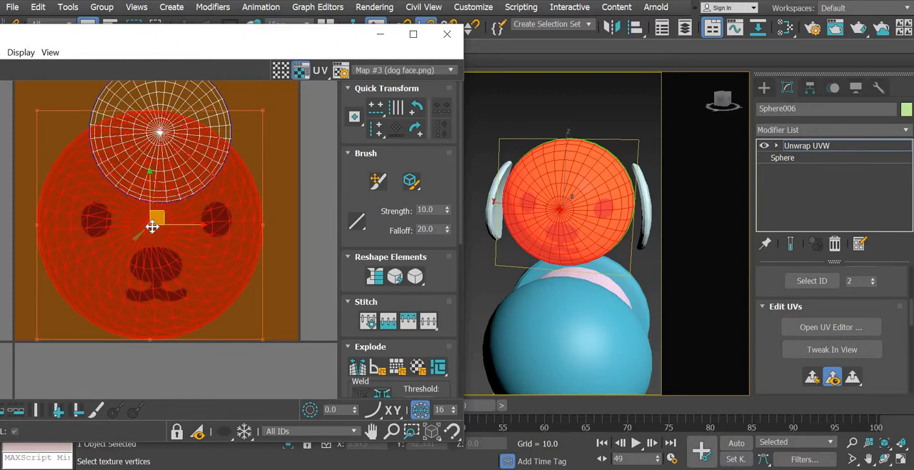
# - Move the front UV shell down so its center point lines up with the middle of the top edge of the dog's nose
pyautogui.moveTo(152, 236); pyautogui.dragTo(154, 248)
pyautogui.scroll(6, 143, 259)
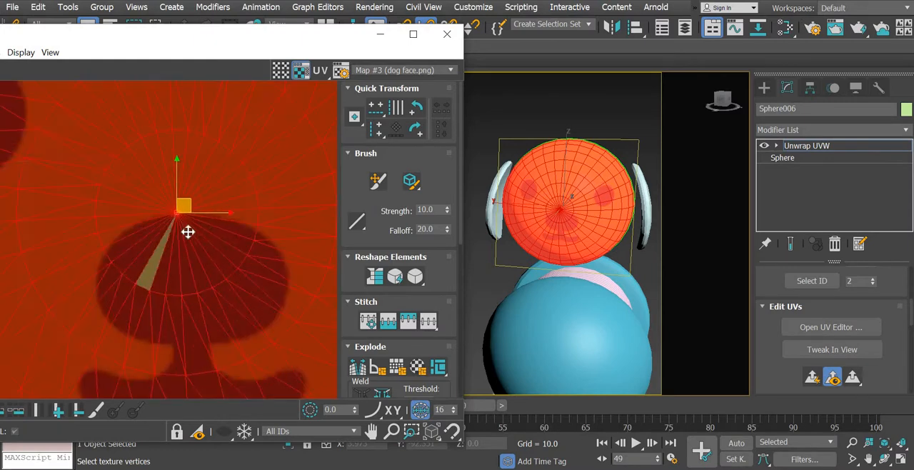
pyautogui.moveTo(183, 209); pyautogui.dragTo(186, 212)
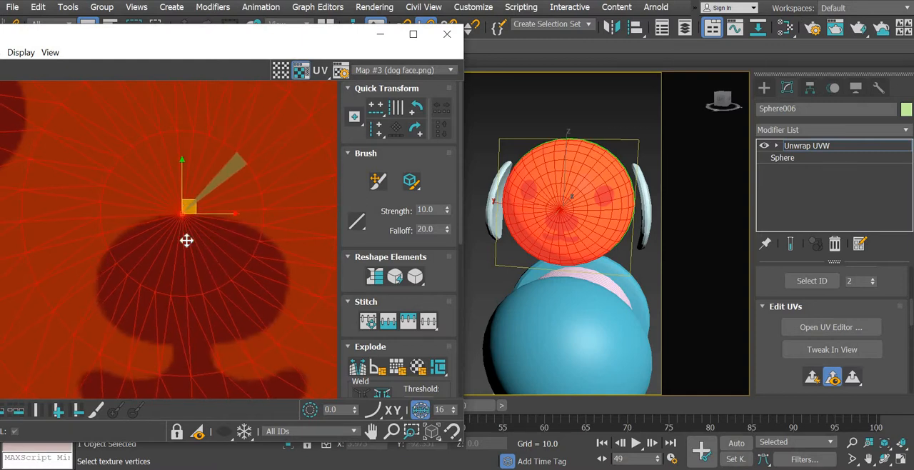